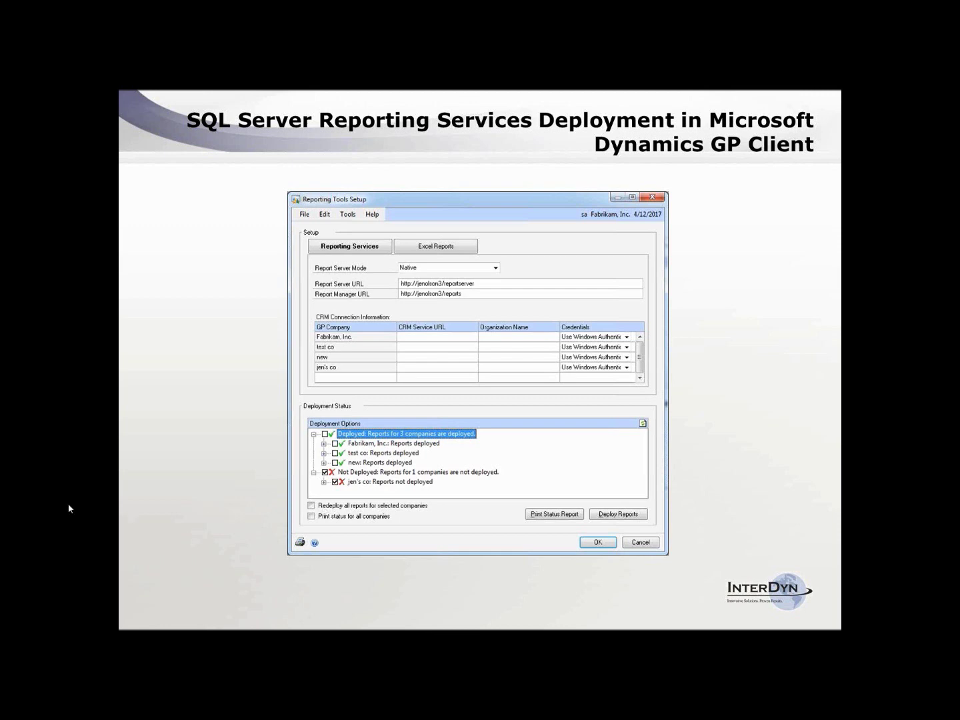
key("Right")
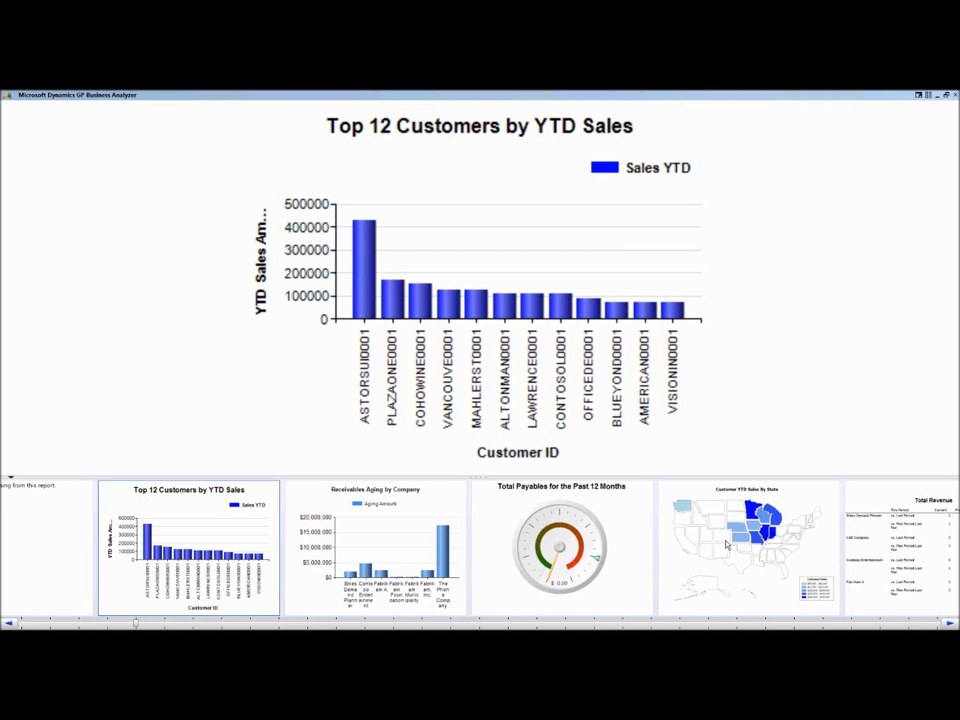
Bring the Business Analyzer window back to the front and open its configuration options for report selection.
mouse_move(24, 405)
left_click(937, 96)
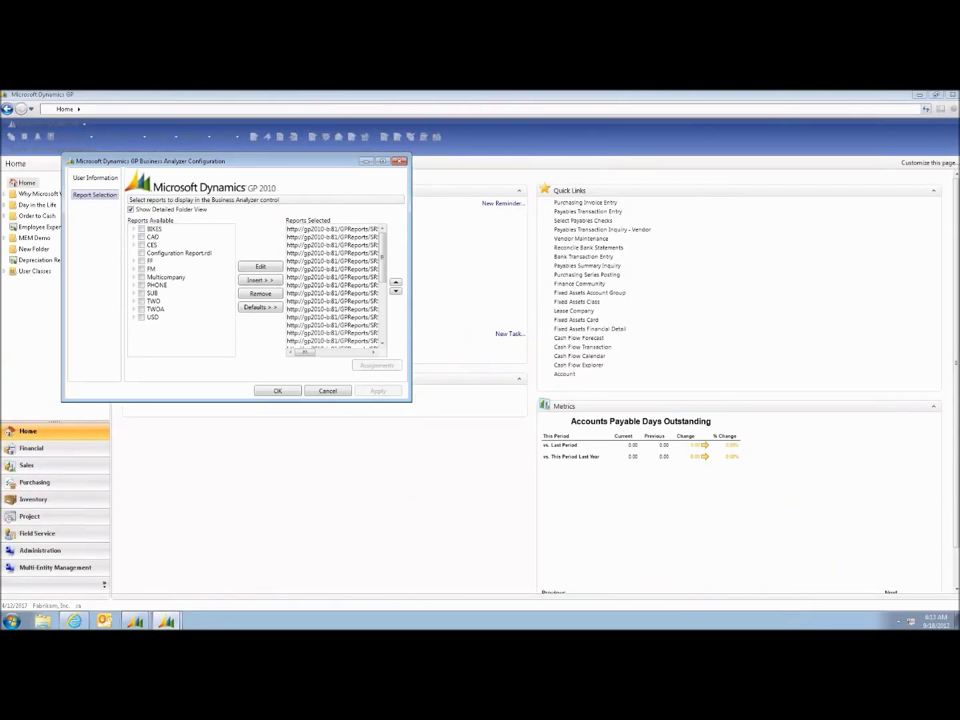
left_click(160, 624)
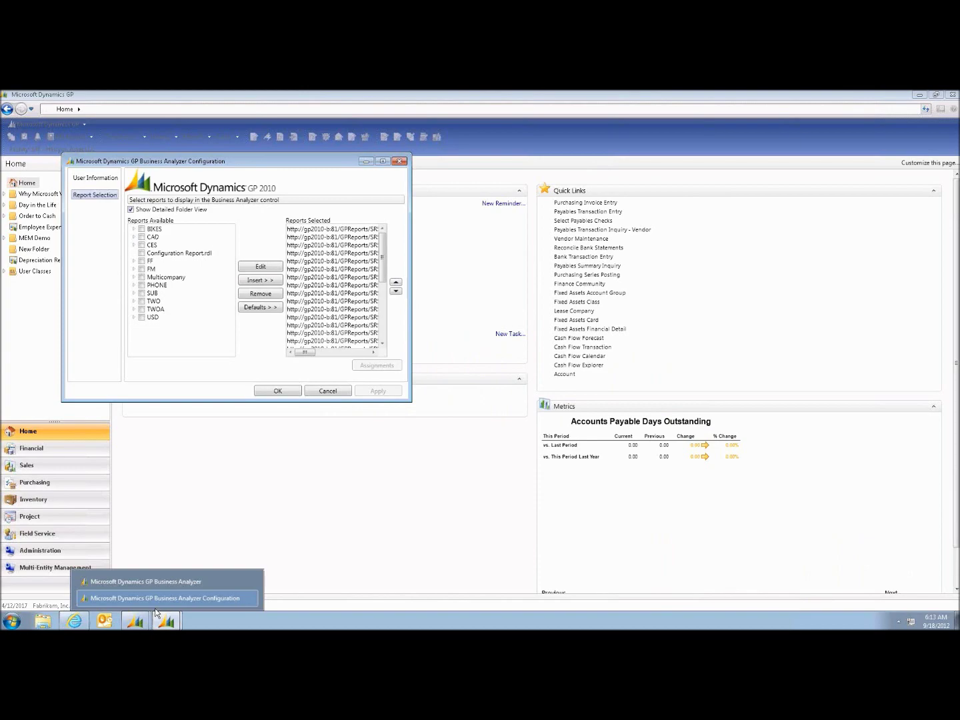
left_click(147, 580)
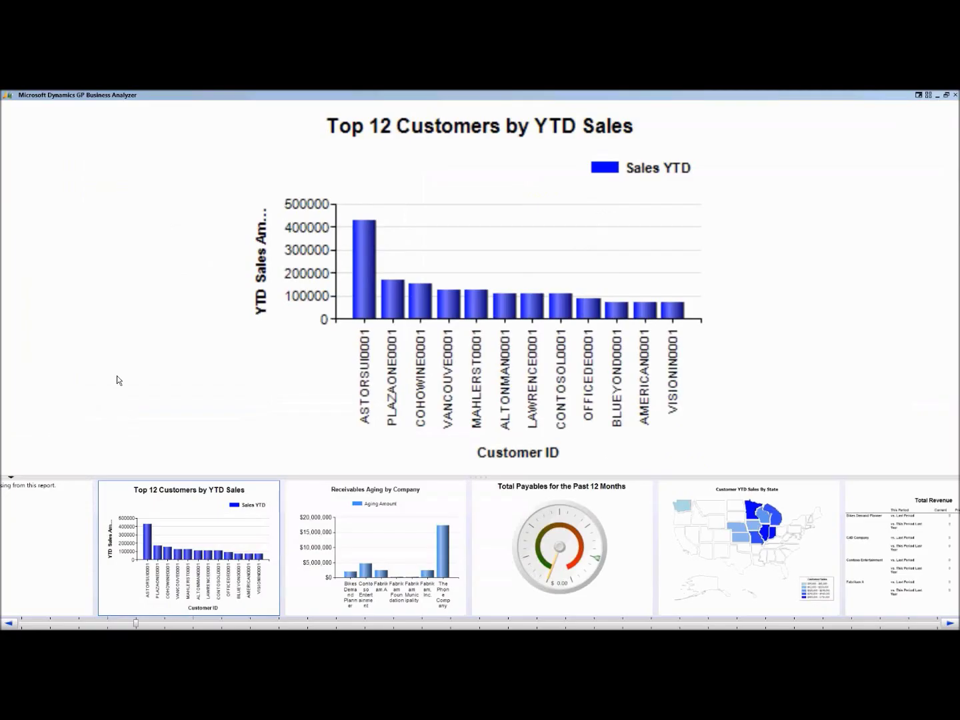
left_click(11, 96)
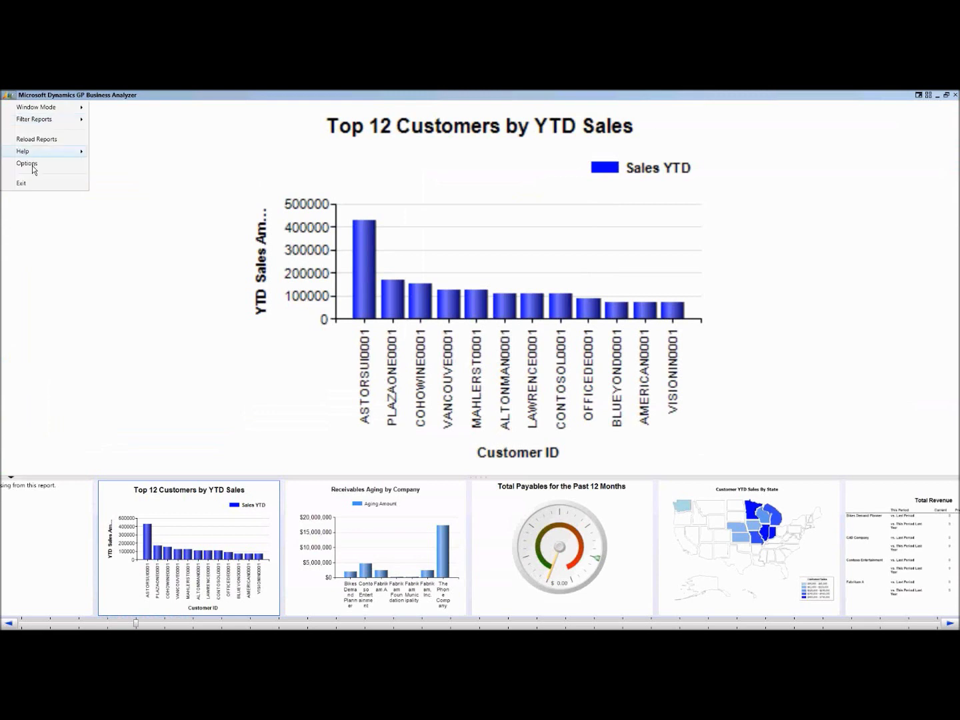
left_click(27, 164)
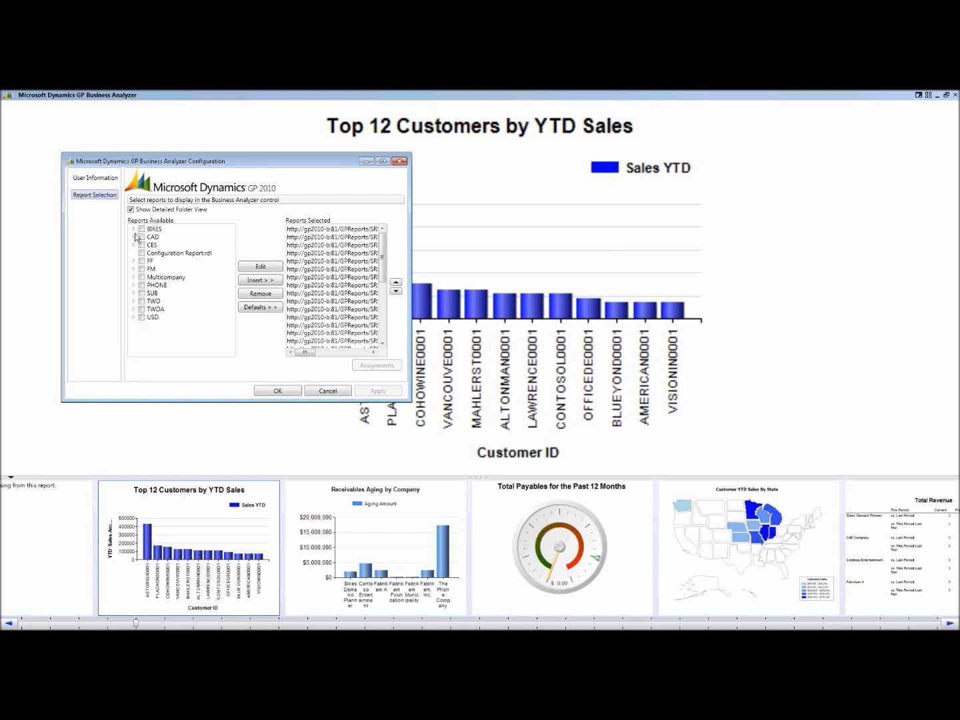
Expand the Multicompany Financial reports, select Multicompany Total Expenses KPI for the analyzer, and deselect it again.
left_click(134, 277)
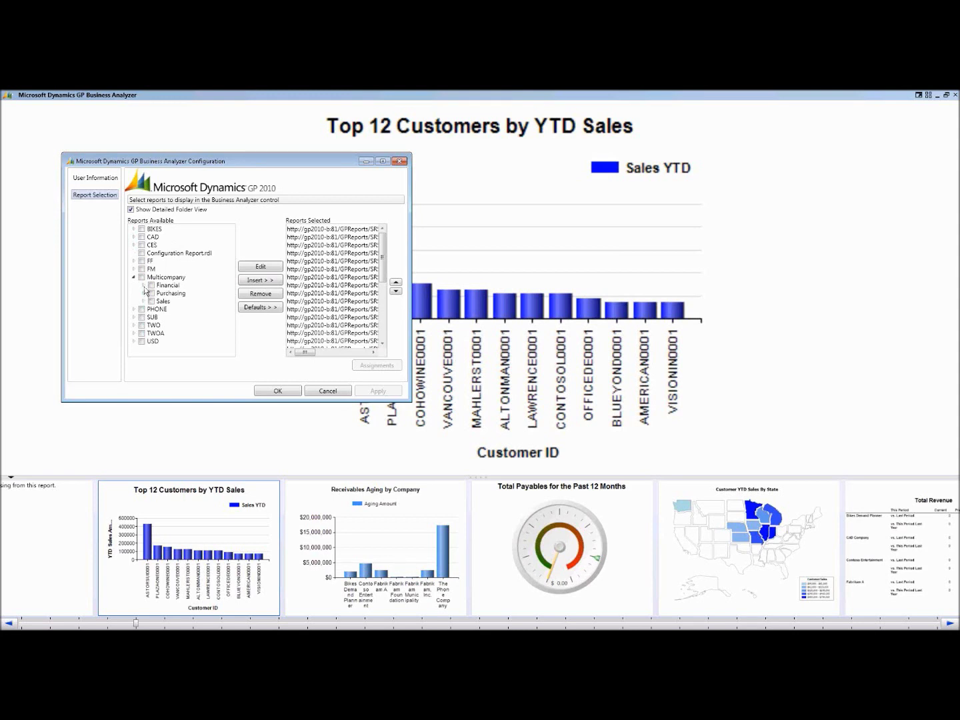
left_click(143, 286)
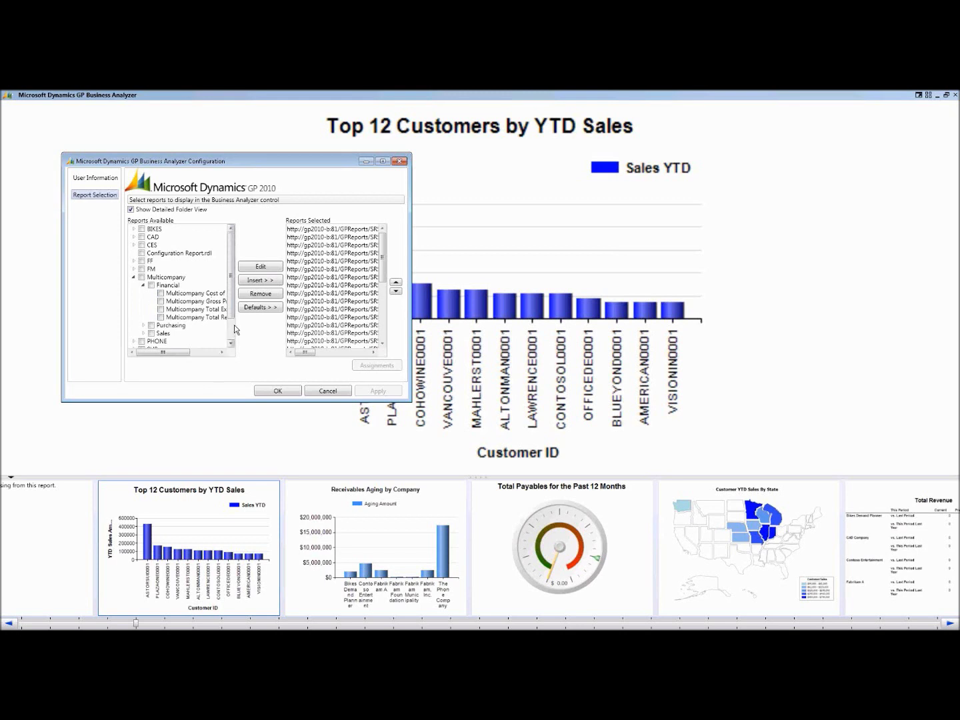
mouse_move(162, 353)
left_mouse_down()
mouse_move(186, 358)
mouse_move(153, 364)
left_mouse_up()
left_click(178, 311)
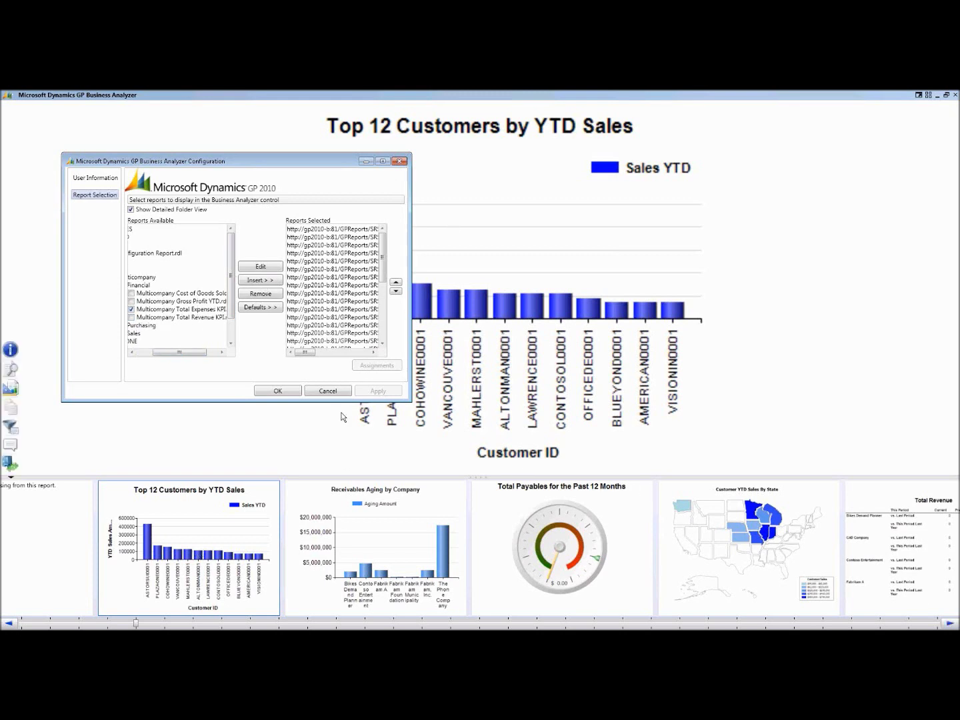
left_click_drag(179, 356, 159, 357)
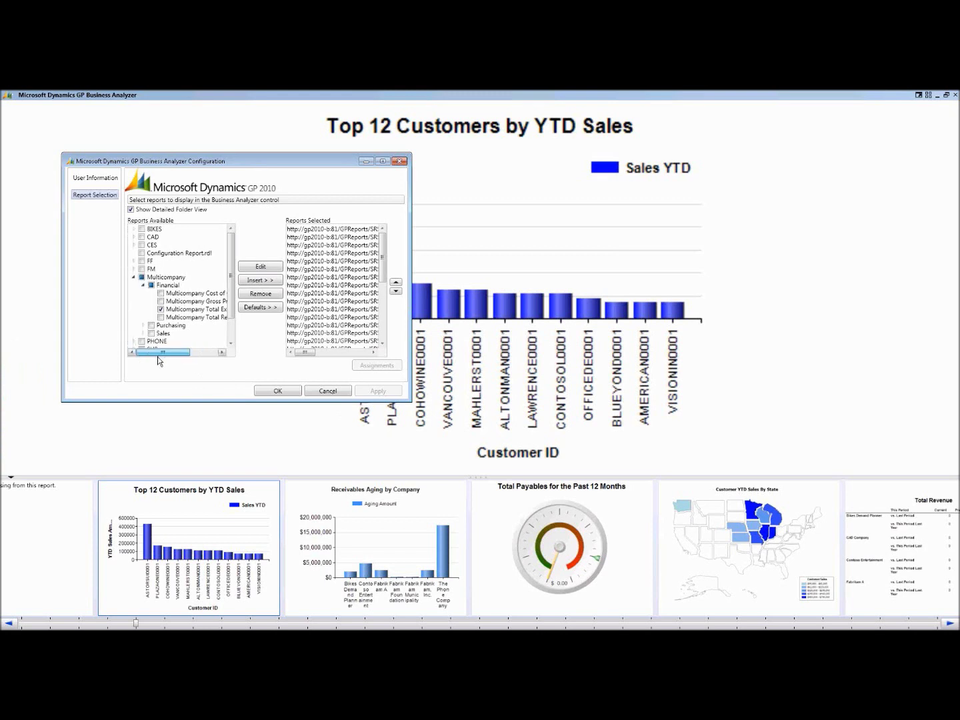
left_click(160, 308)
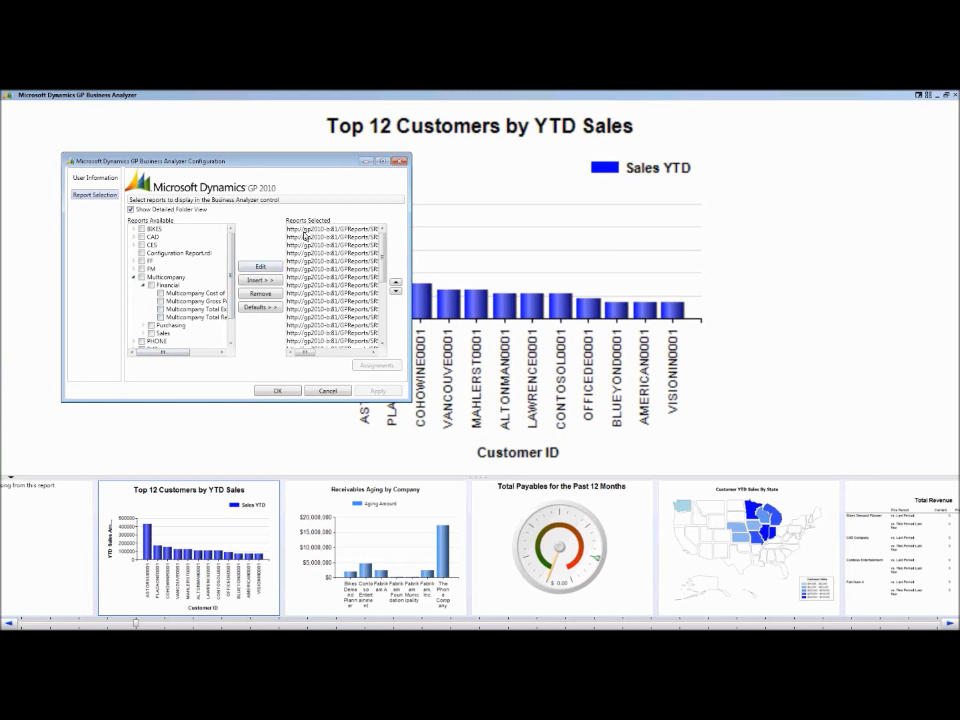
Examine the full paths of the reports already selected for the analyzer.
left_click(306, 347)
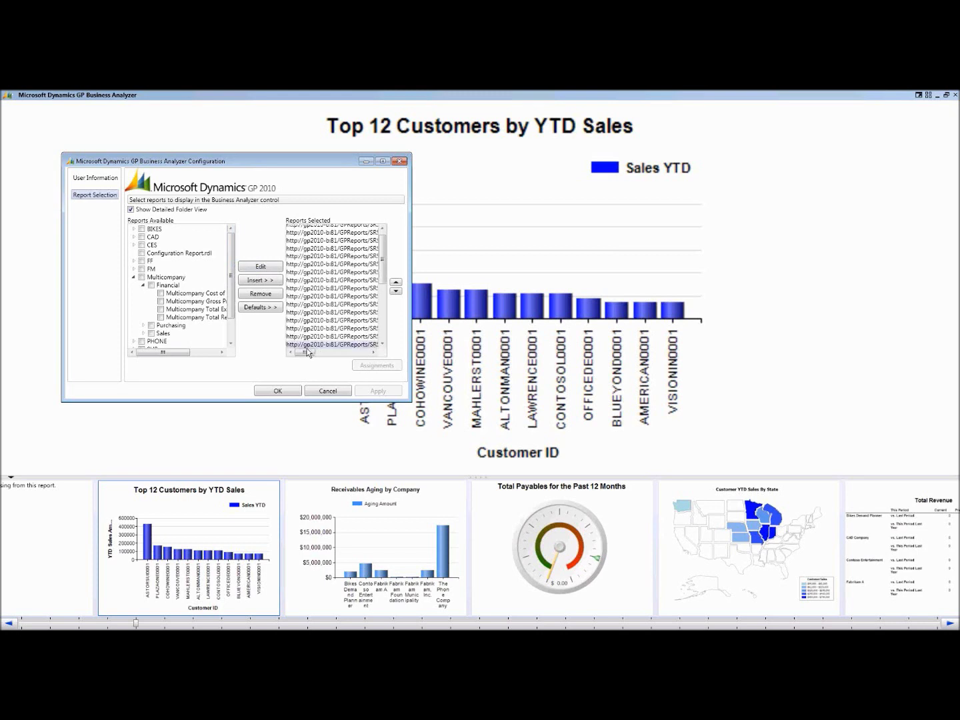
left_click_drag(305, 352, 321, 352)
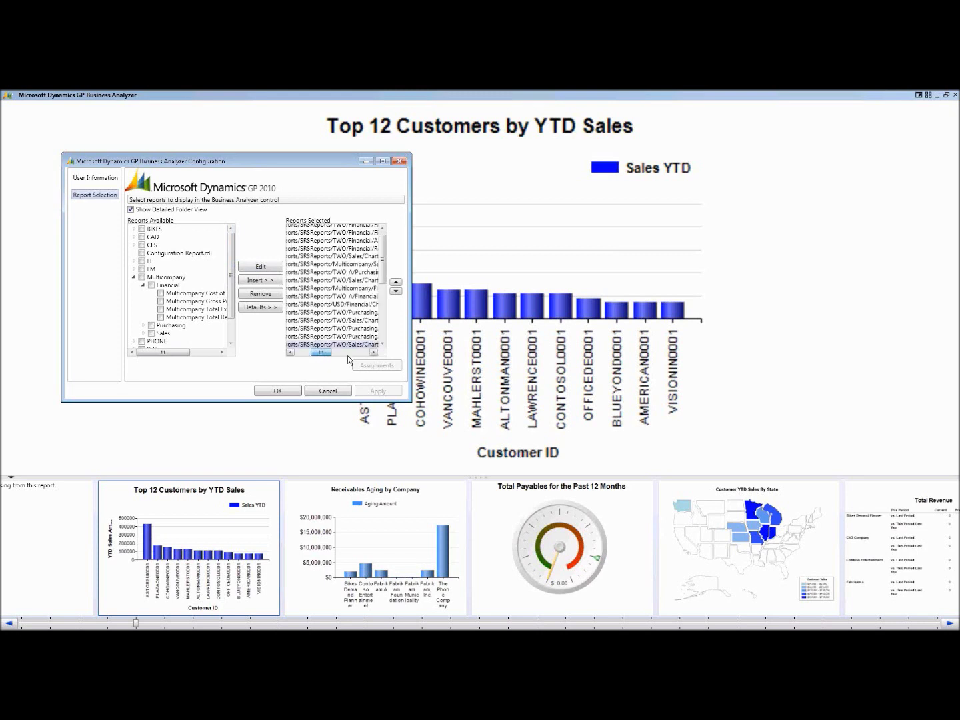
left_click(291, 352)
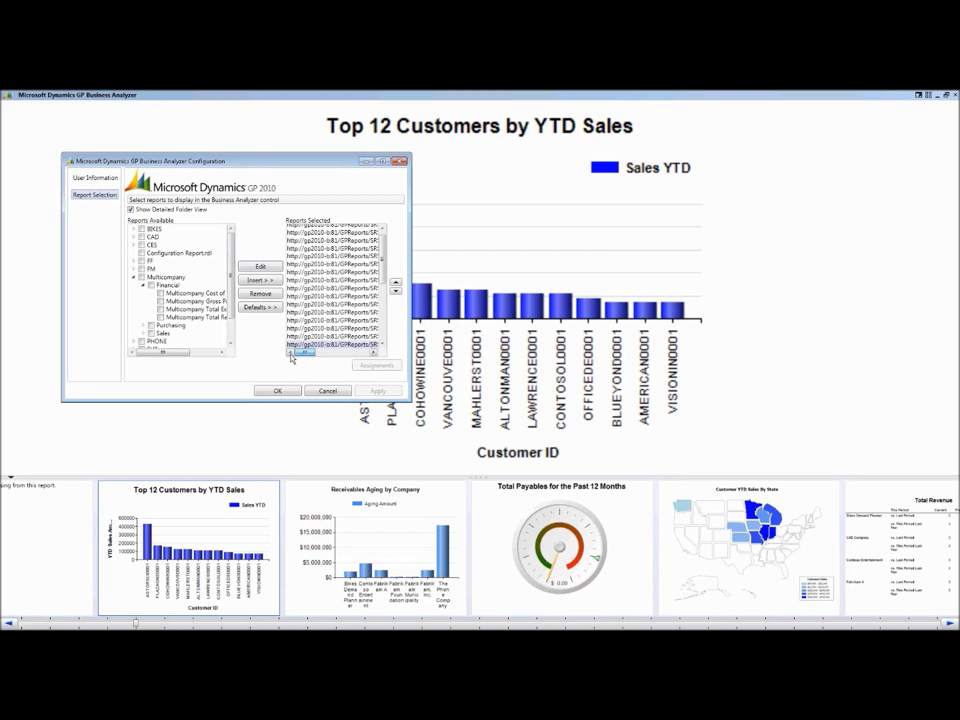
Look through the report folders available for the TWO company, and close the configuration without saving.
left_click(231, 342)
left_click(231, 343)
left_click(231, 342)
left_click(231, 343)
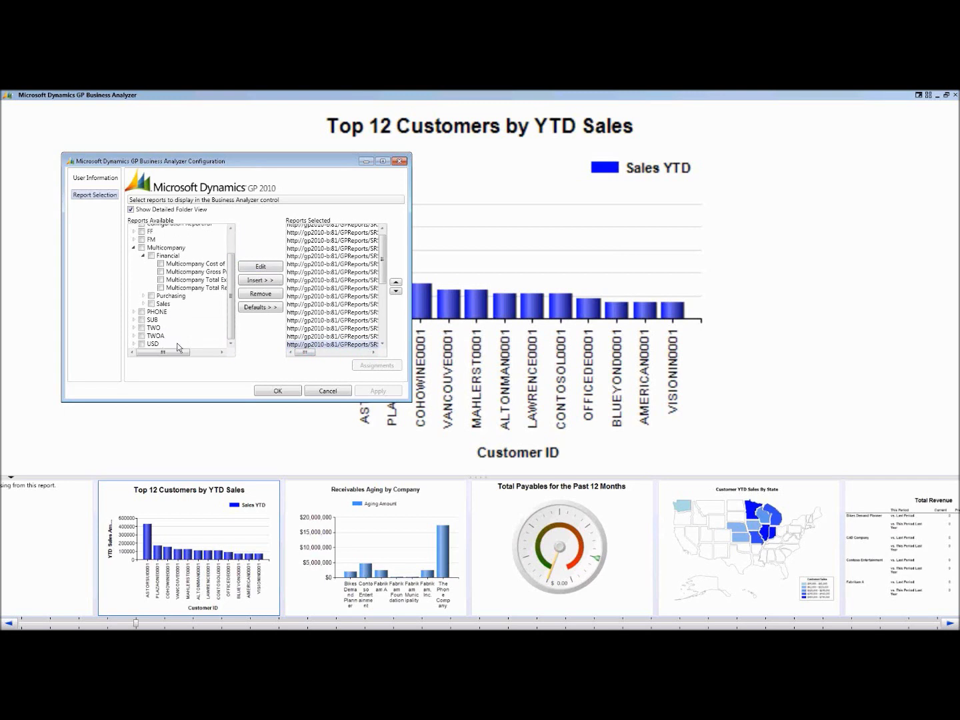
left_click(134, 327)
left_click_drag(230, 275, 239, 309)
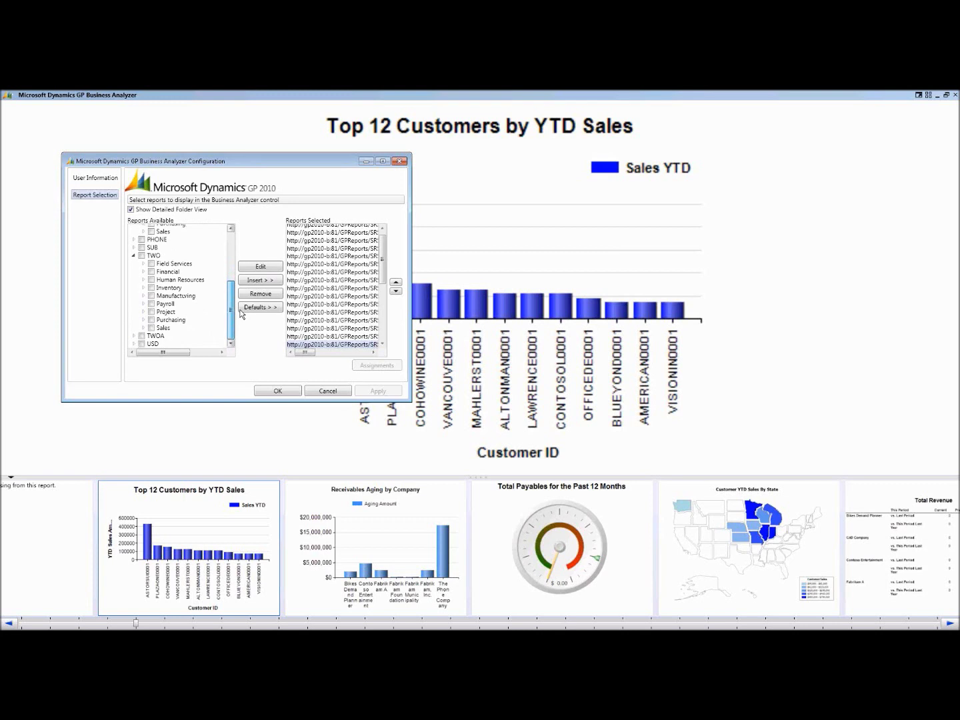
left_click(328, 393)
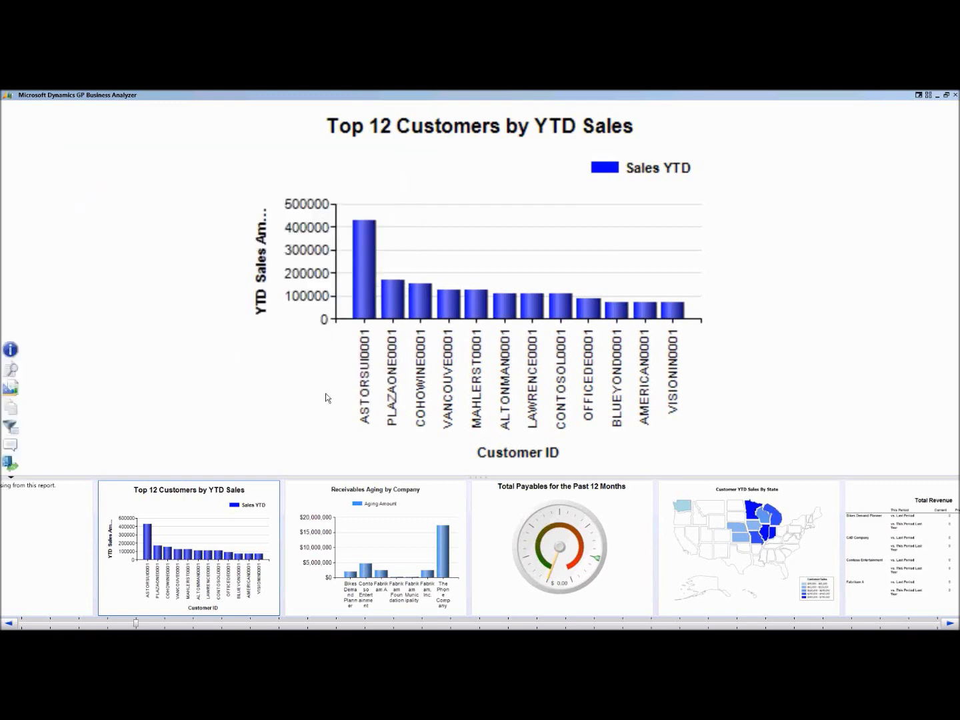
Switch to the Microsoft Dynamics GP home page and open the system's Reporting Tools Setup window.
left_click(938, 95)
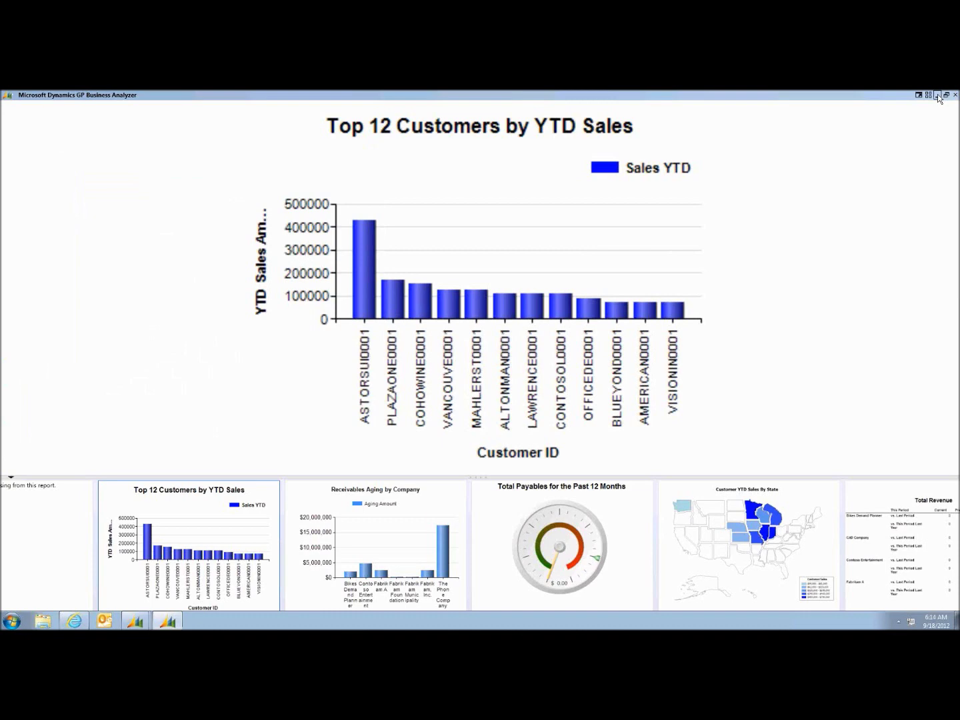
left_click(172, 621)
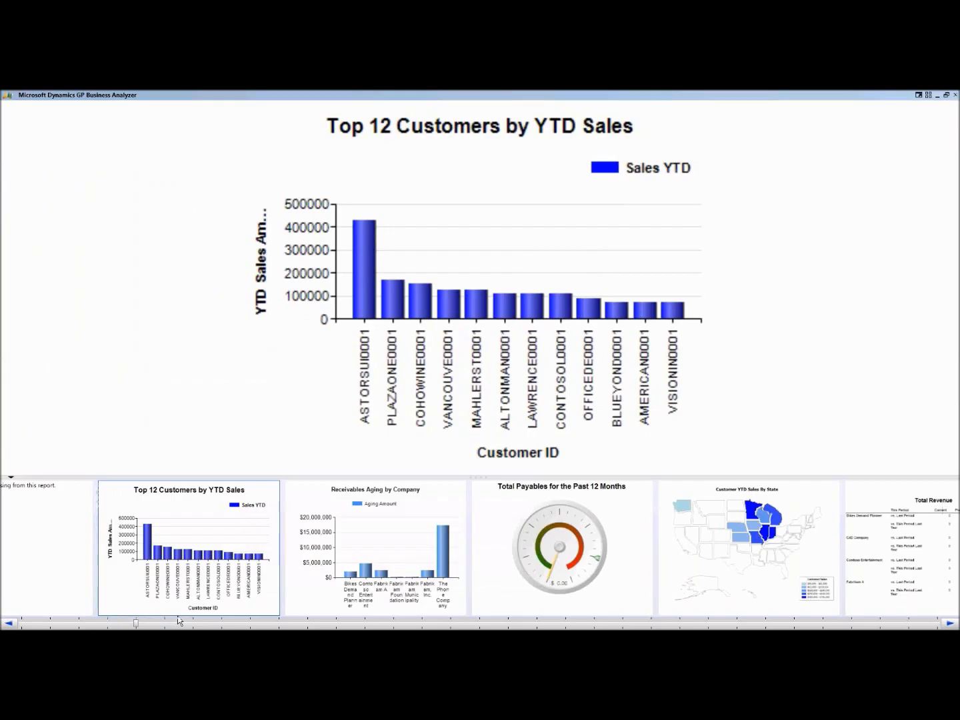
left_click(937, 95)
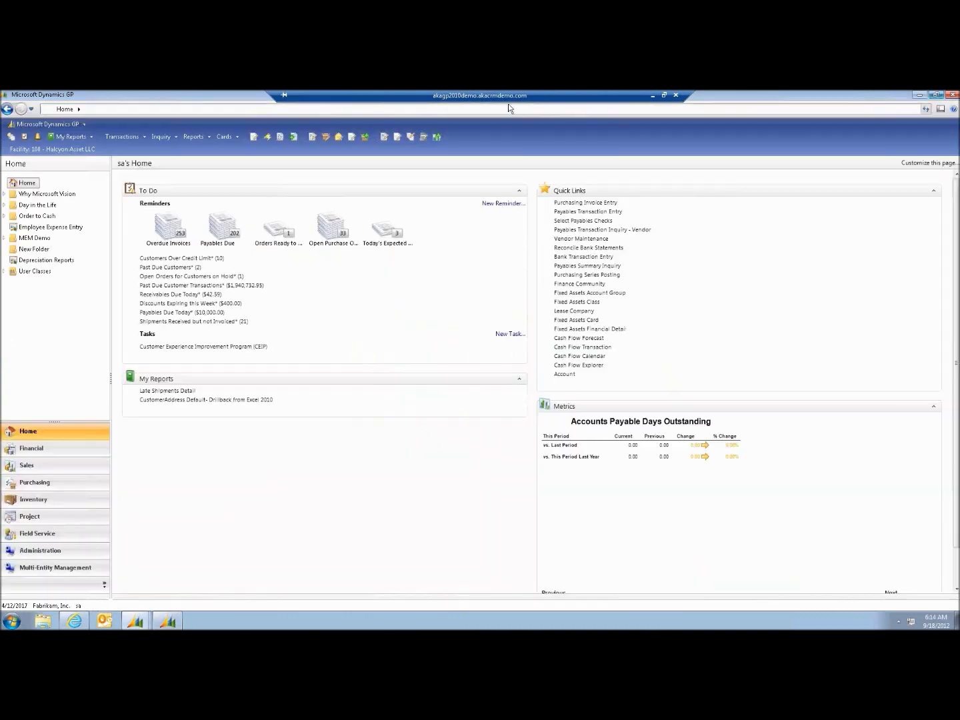
left_click(39, 124)
mouse_move(36, 174)
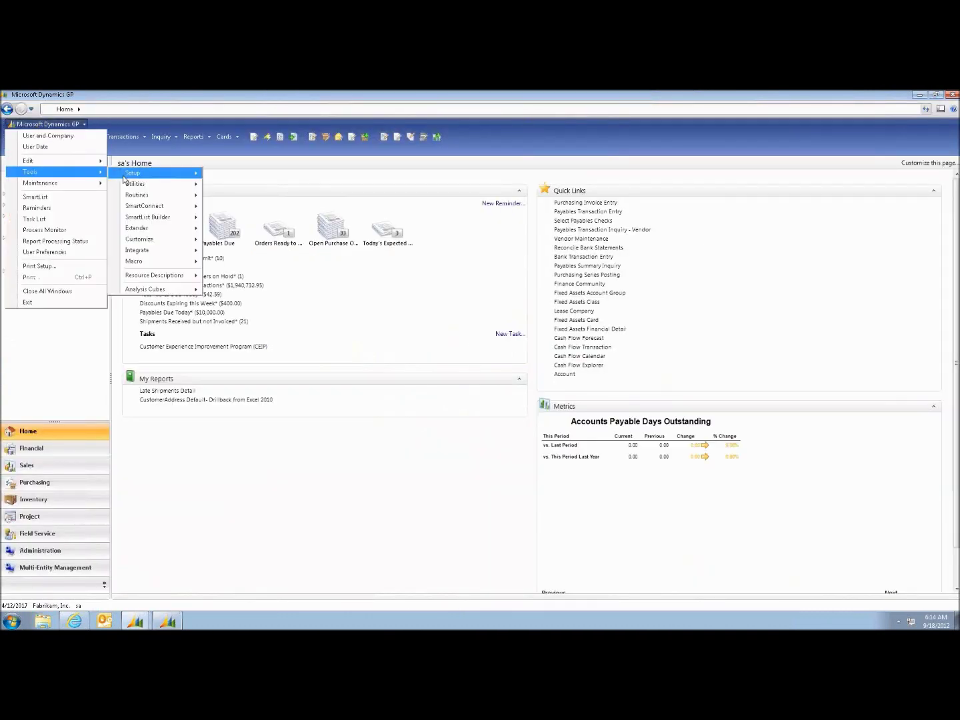
mouse_move(129, 176)
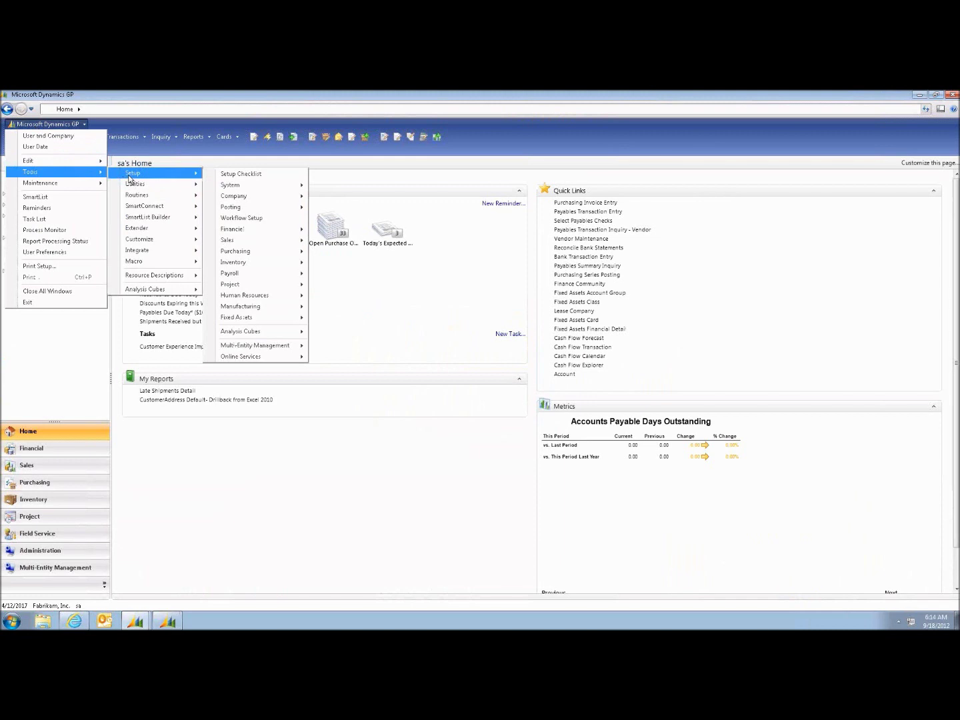
mouse_move(252, 185)
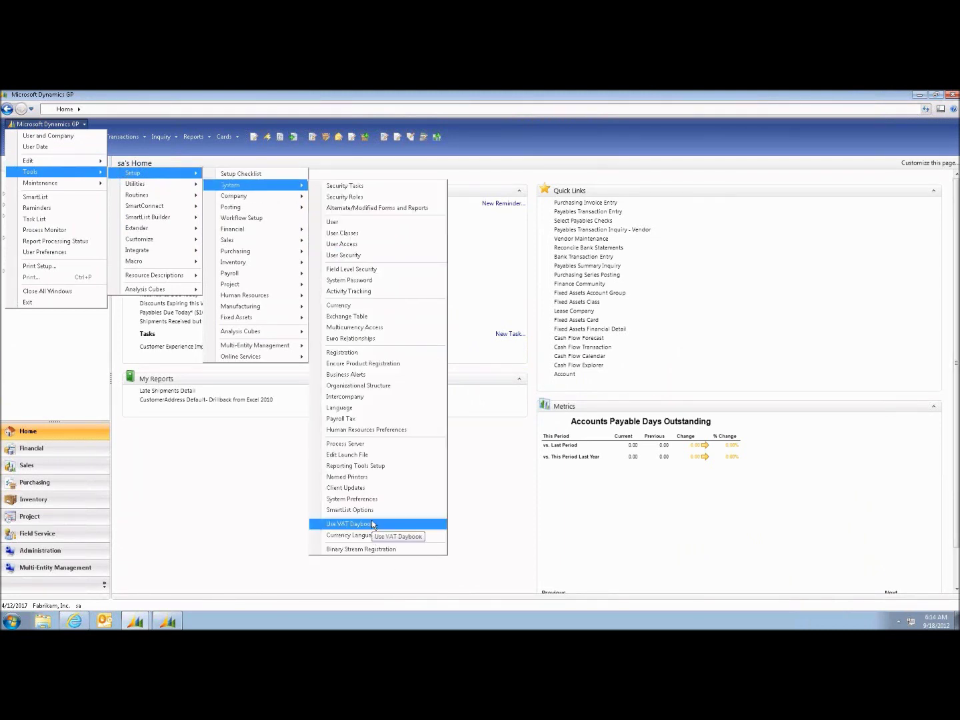
left_click(364, 467)
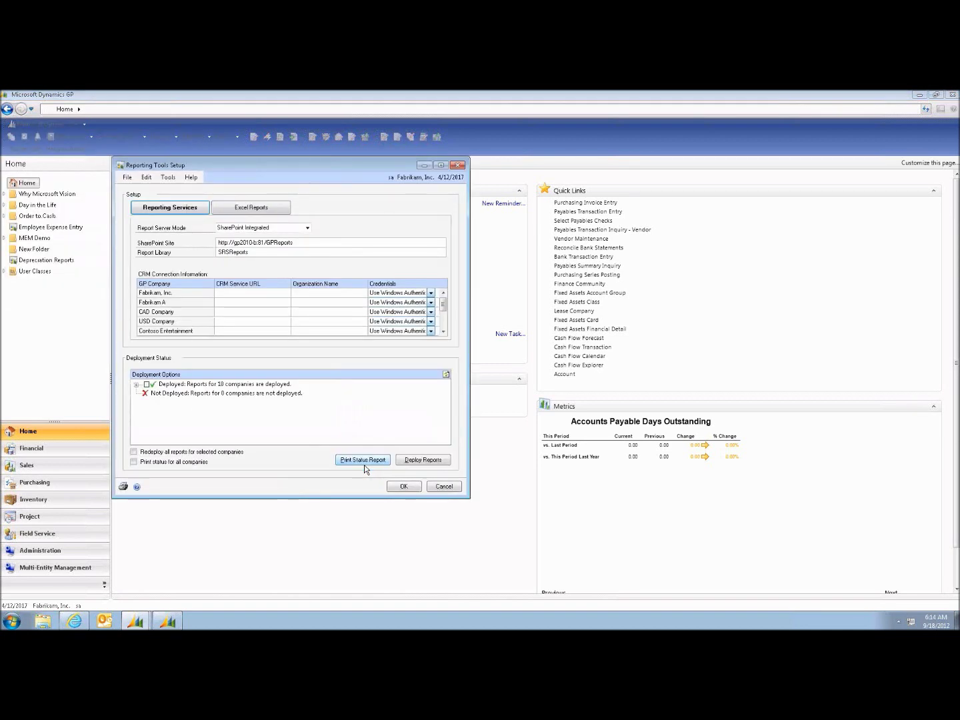
Review the Report Server Mode choices, keep SharePoint Integrated, and inspect the SharePoint Site address.
left_click(308, 228)
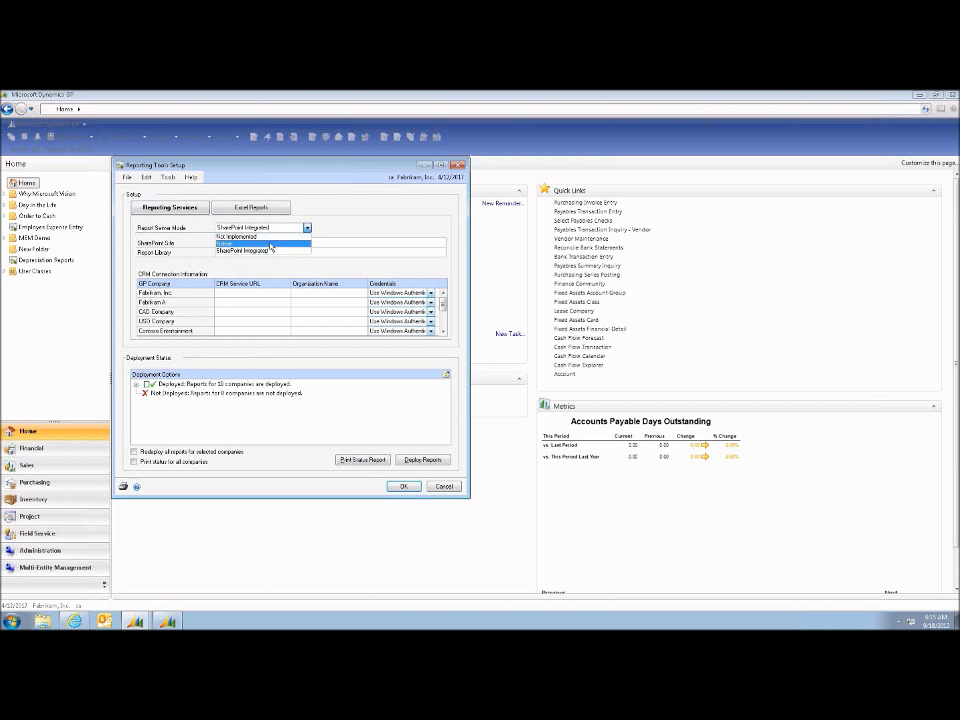
key("Down")
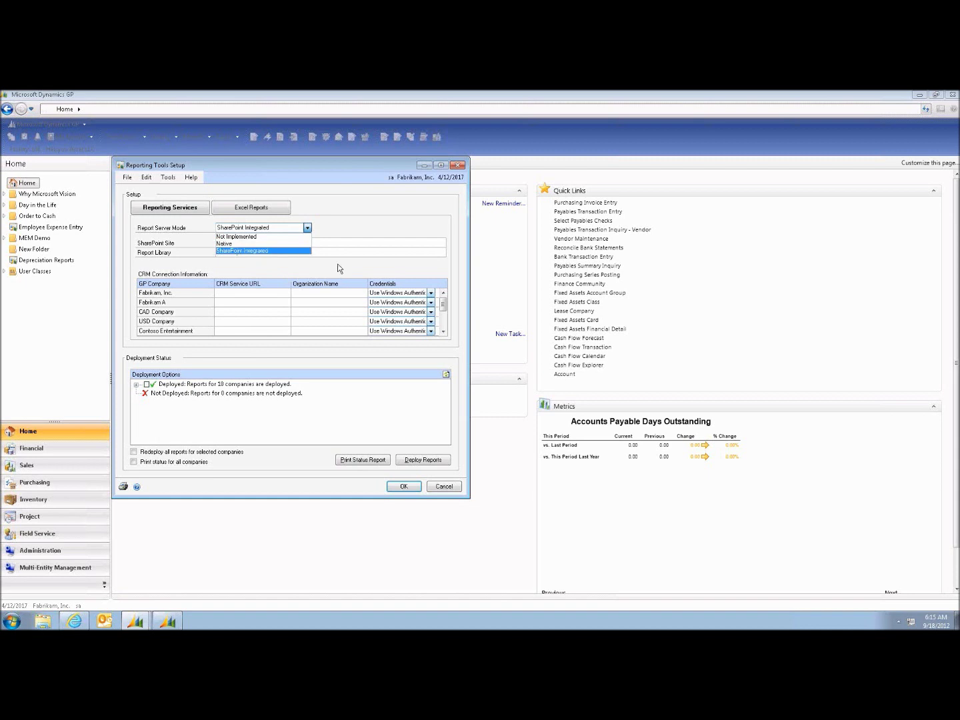
key("Return")
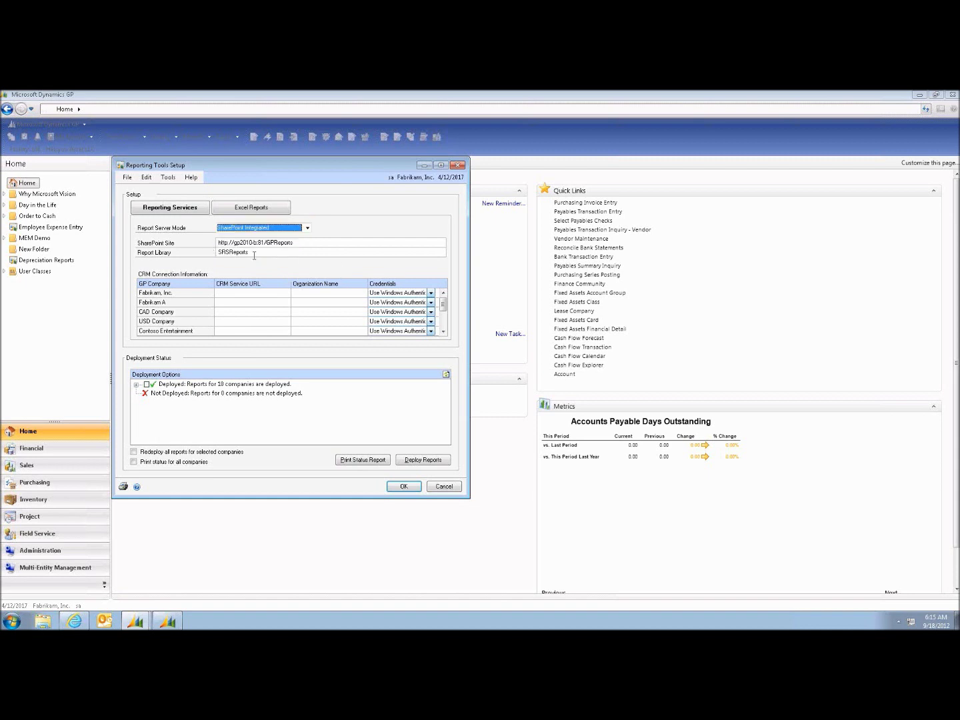
left_click(314, 230)
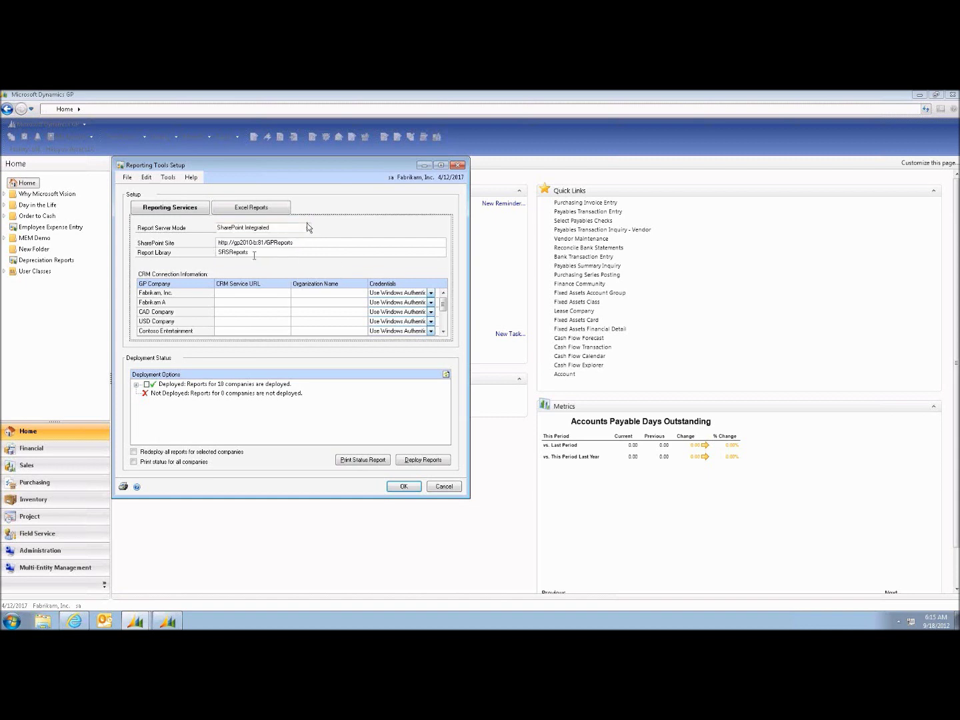
left_click(284, 244)
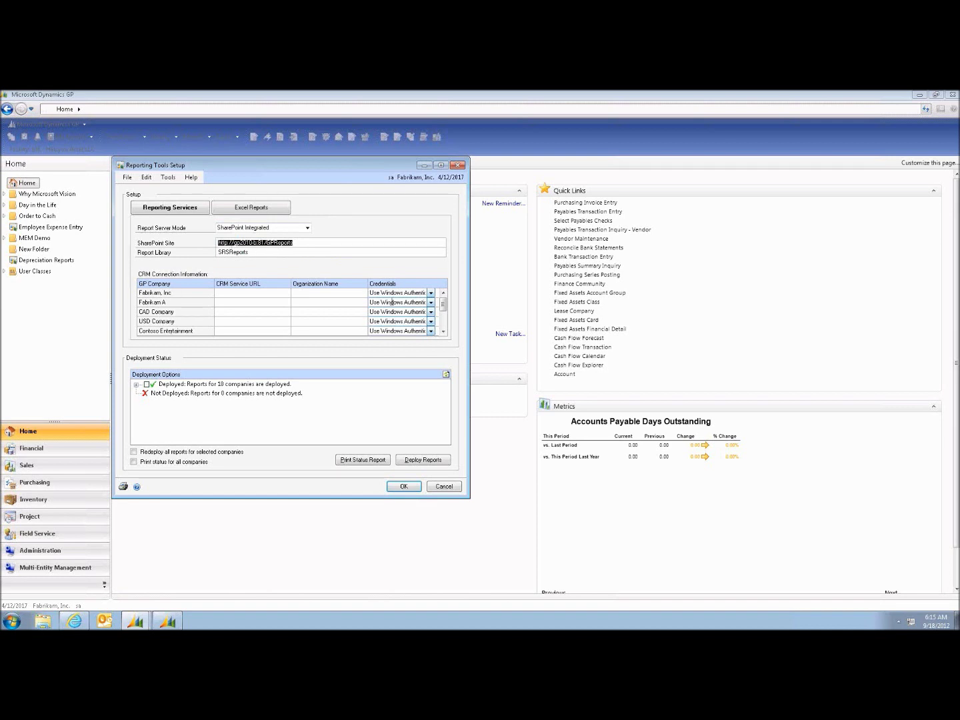
Keep Windows Authentication for Fabrikam, Inc., enable redeploying all reports for selected companies, and cancel the setup.
left_click(431, 292)
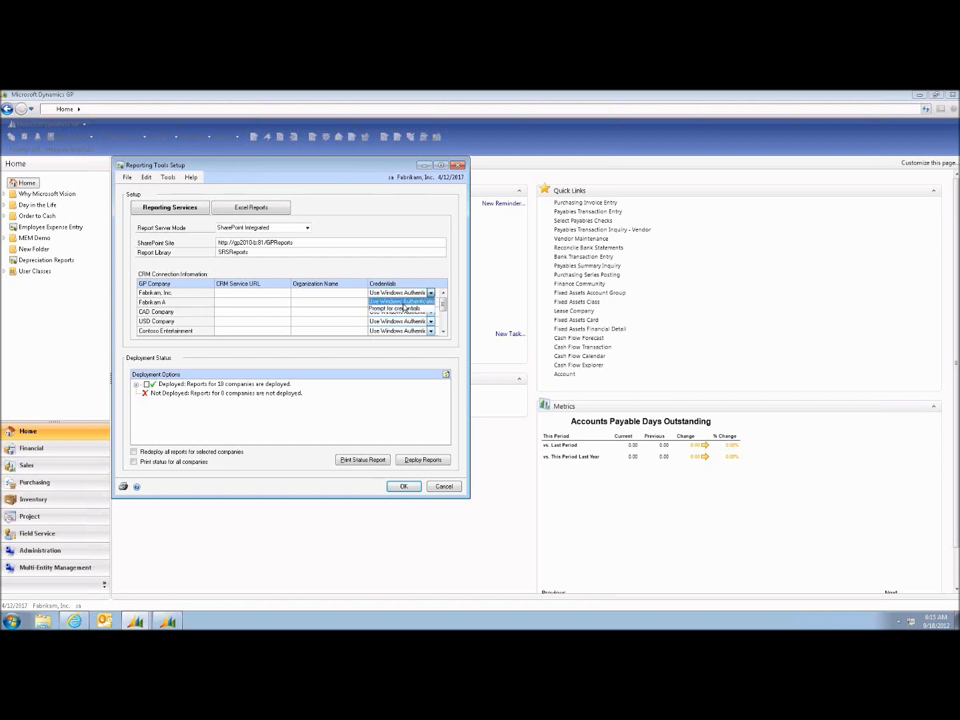
left_click(402, 302)
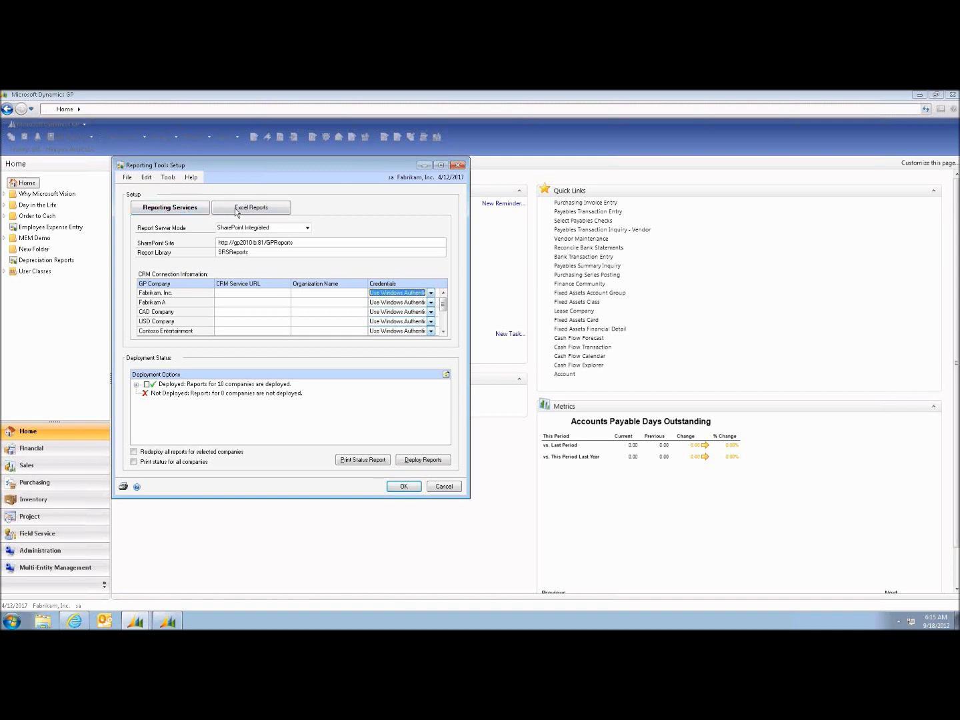
left_click(134, 452)
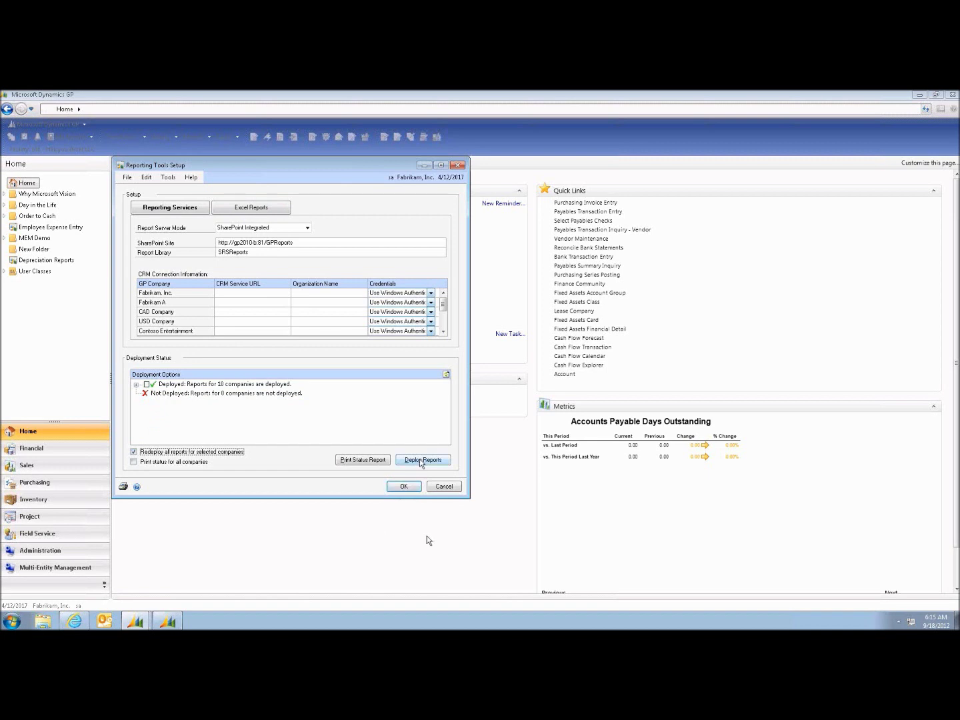
left_click(447, 490)
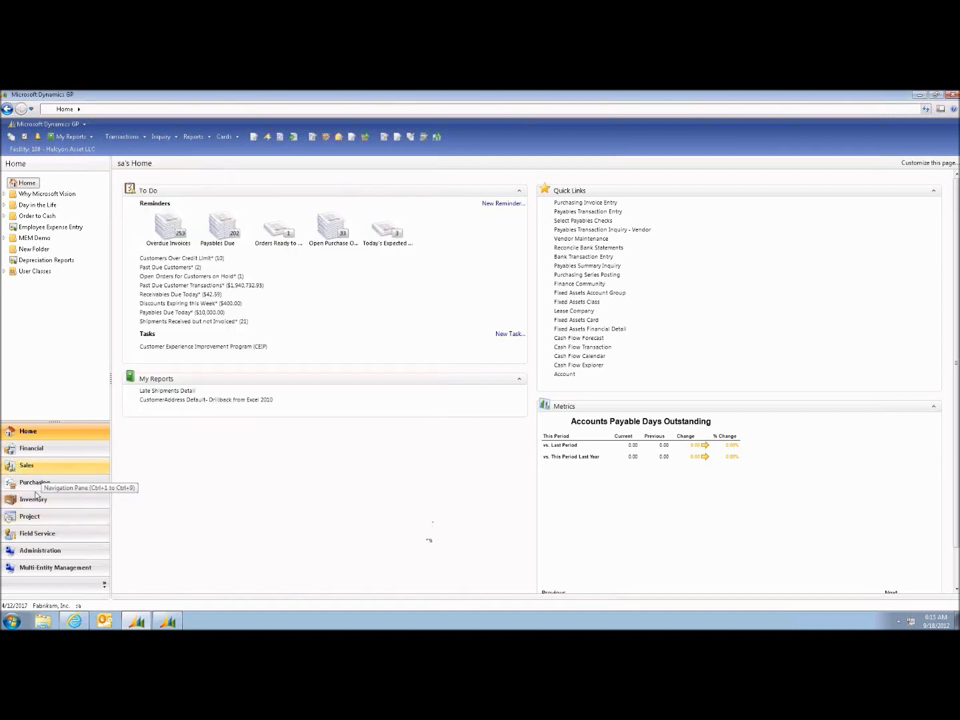
Open the Reporting Services Reports list in the Administration area.
left_click(51, 551)
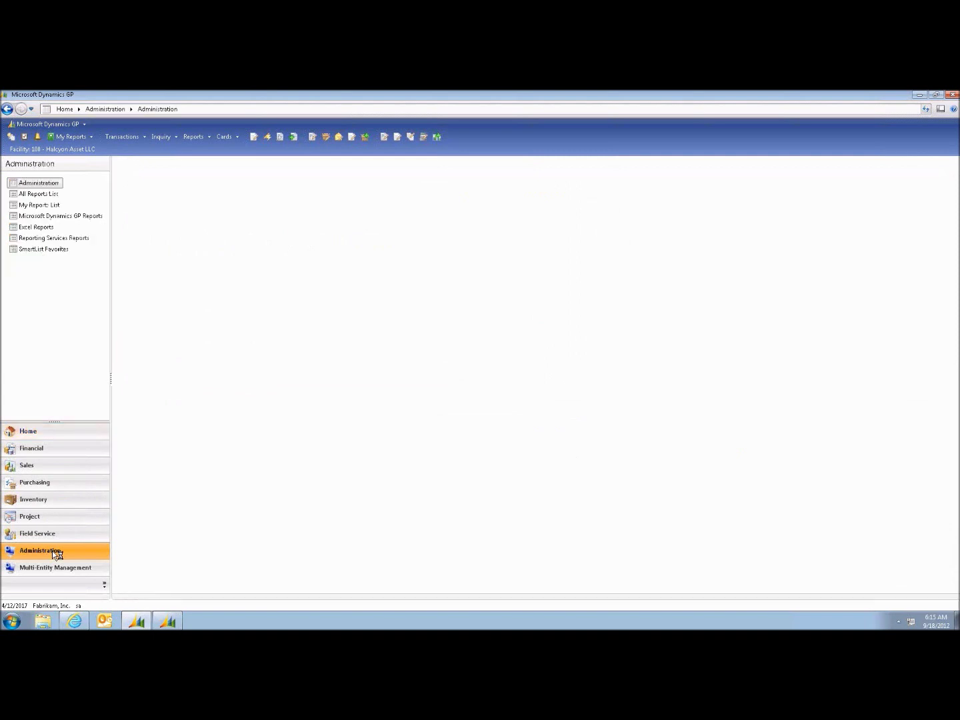
left_click(41, 239)
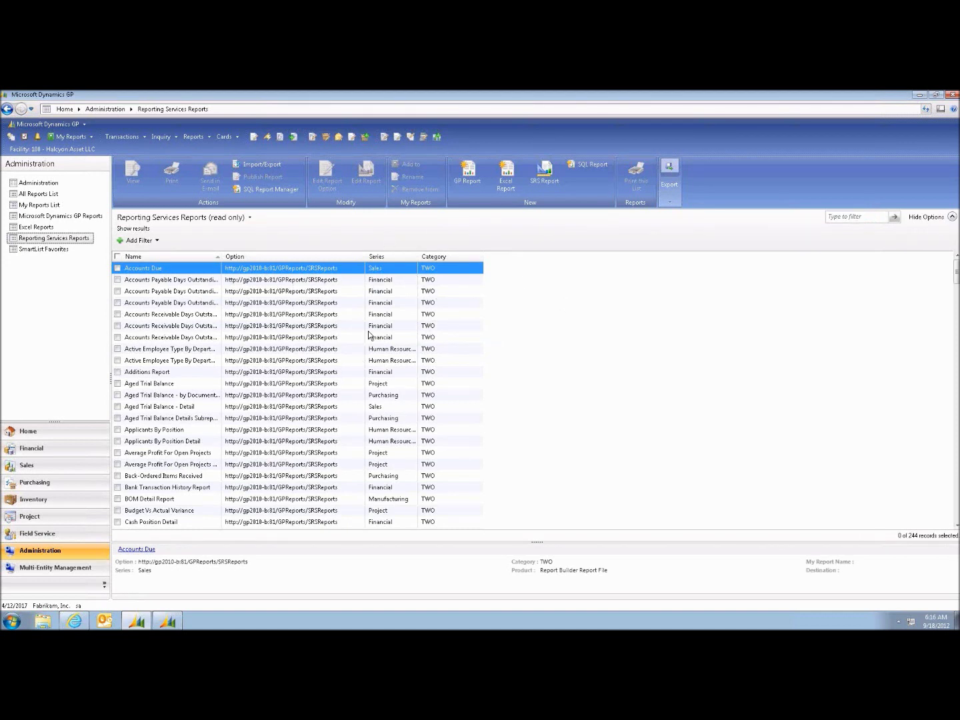
View the Sales series Aged Trial Balance - Detail report, choosing an ending customer ID and applying the parameters.
left_click(118, 406)
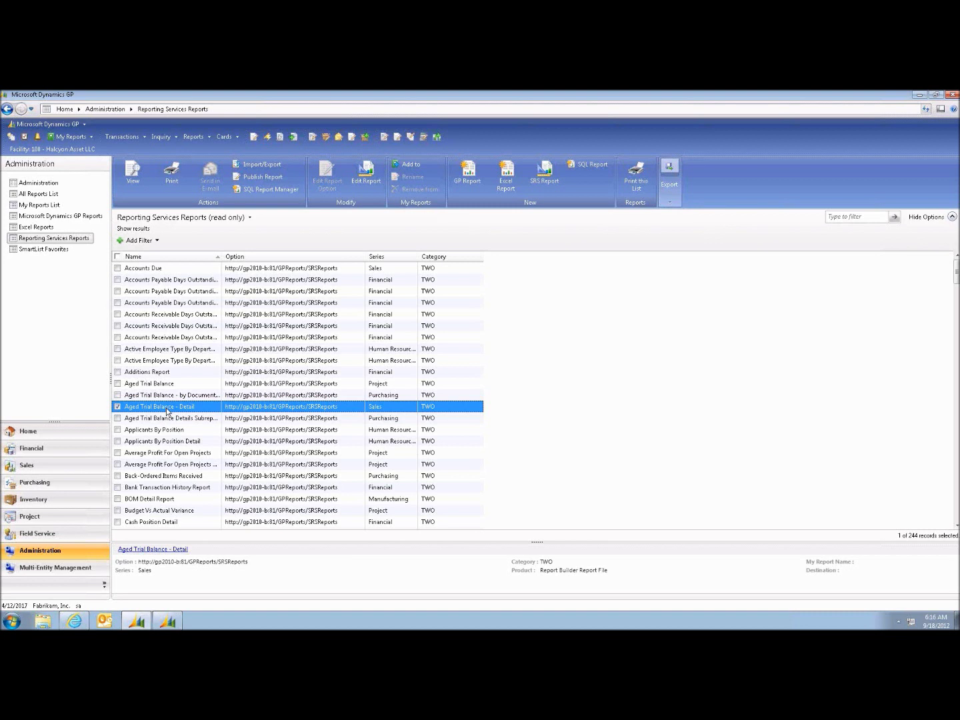
left_click(131, 175)
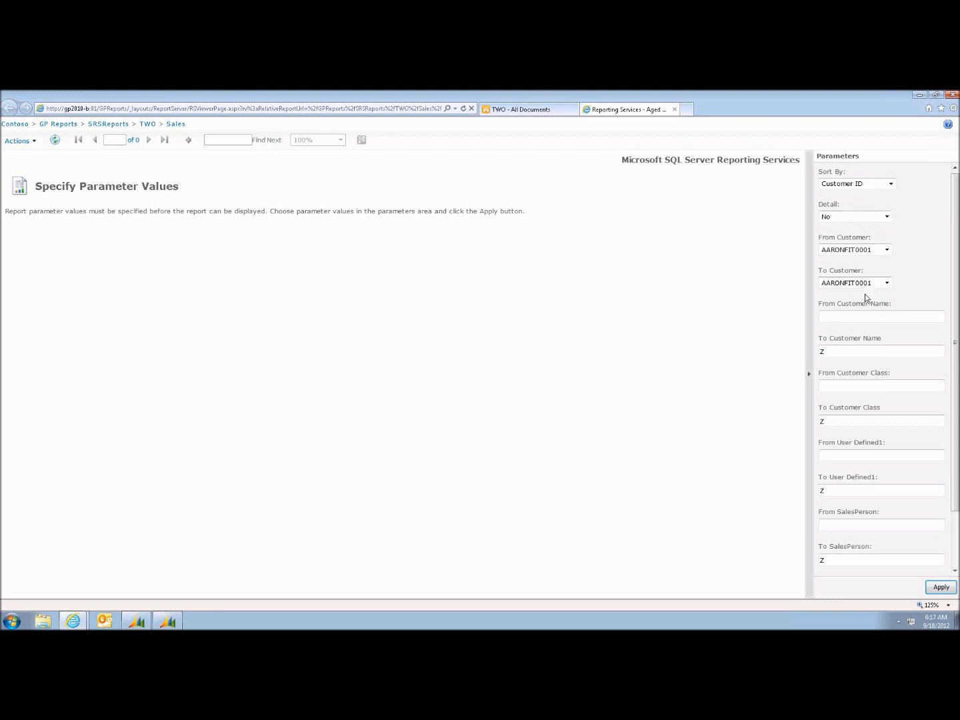
left_click(883, 287)
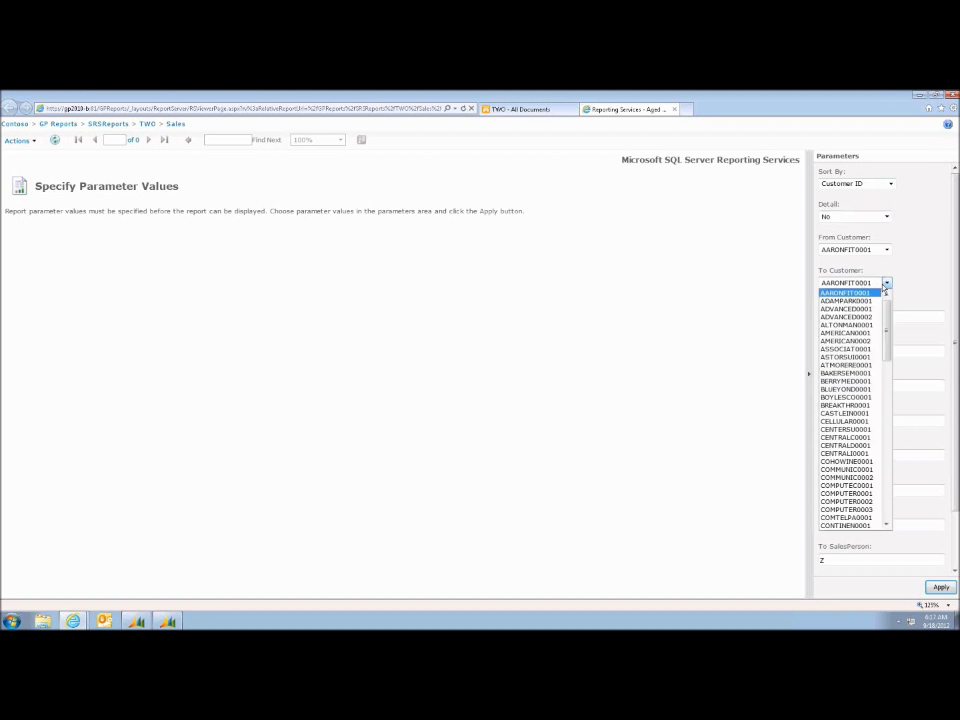
left_click(855, 341)
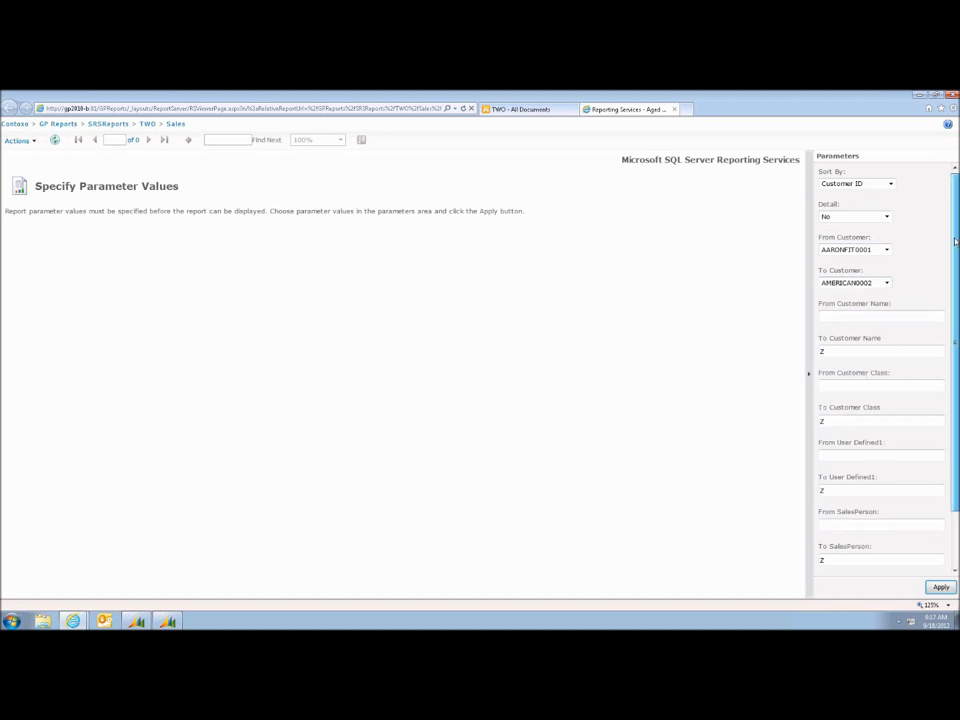
scroll(882, 367, "down", 2)
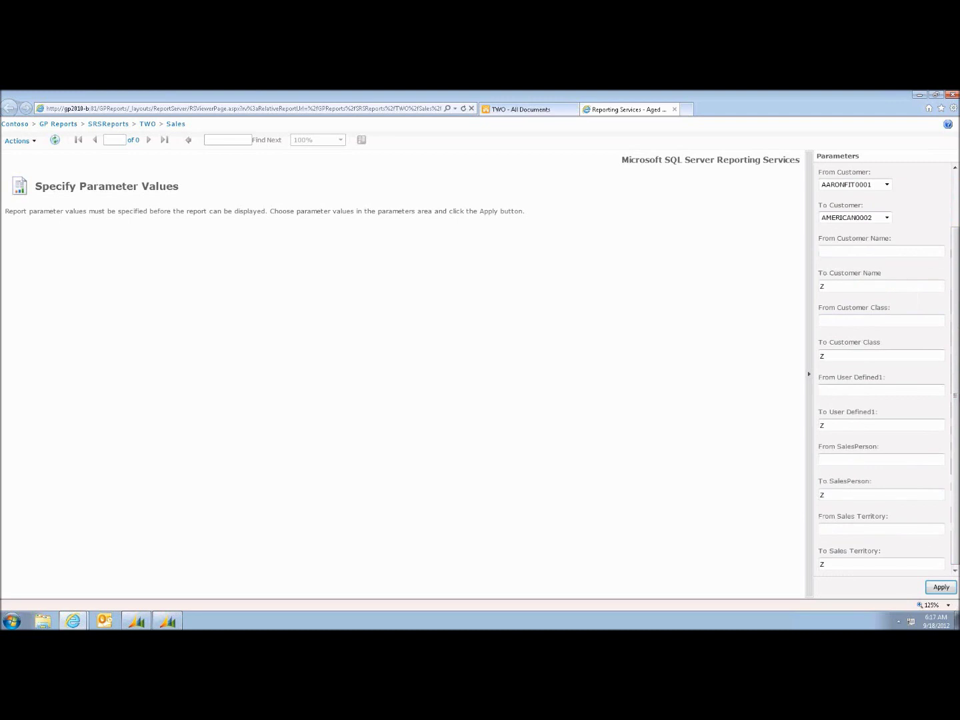
left_click(941, 588)
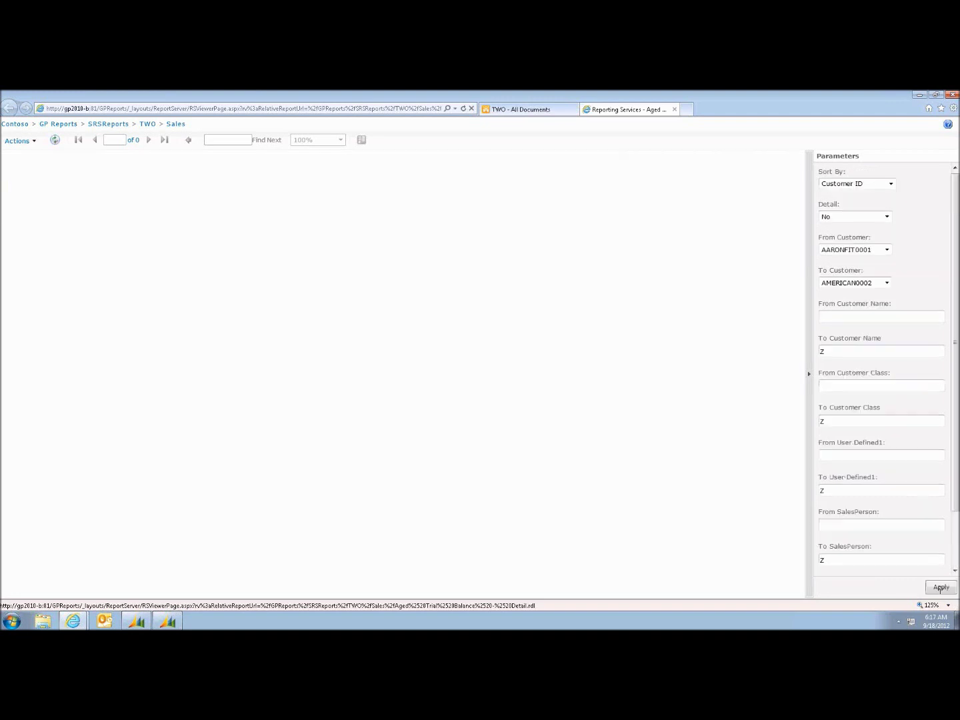
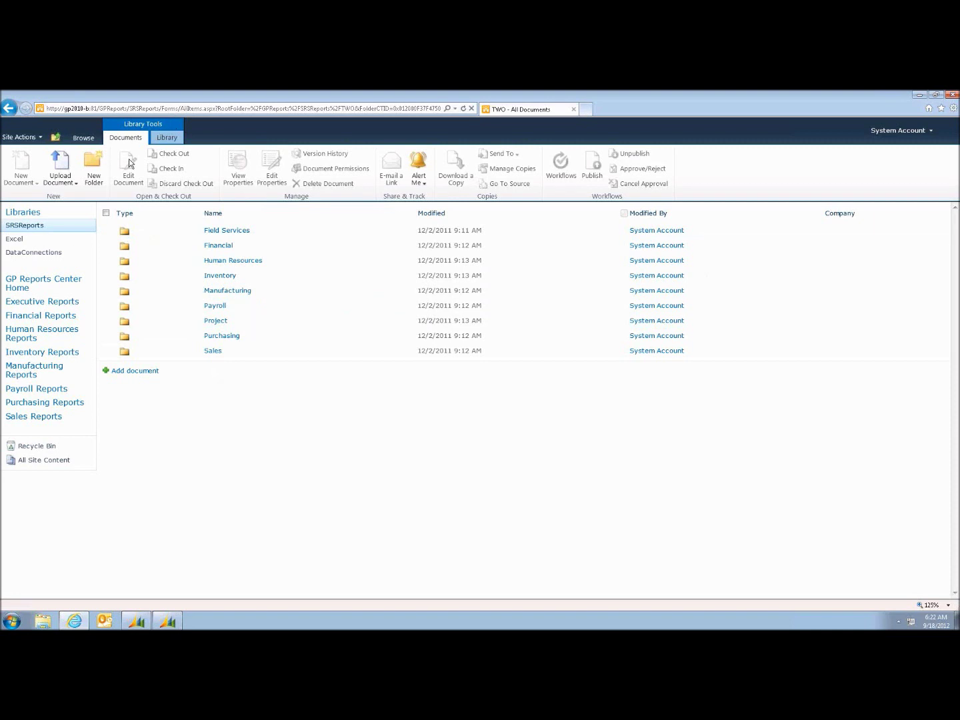
Open Aged Trial Balance - Detail from the Sales folder of the SharePoint SRSReports library and run it with a chosen To Customer ID.
left_click(213, 351)
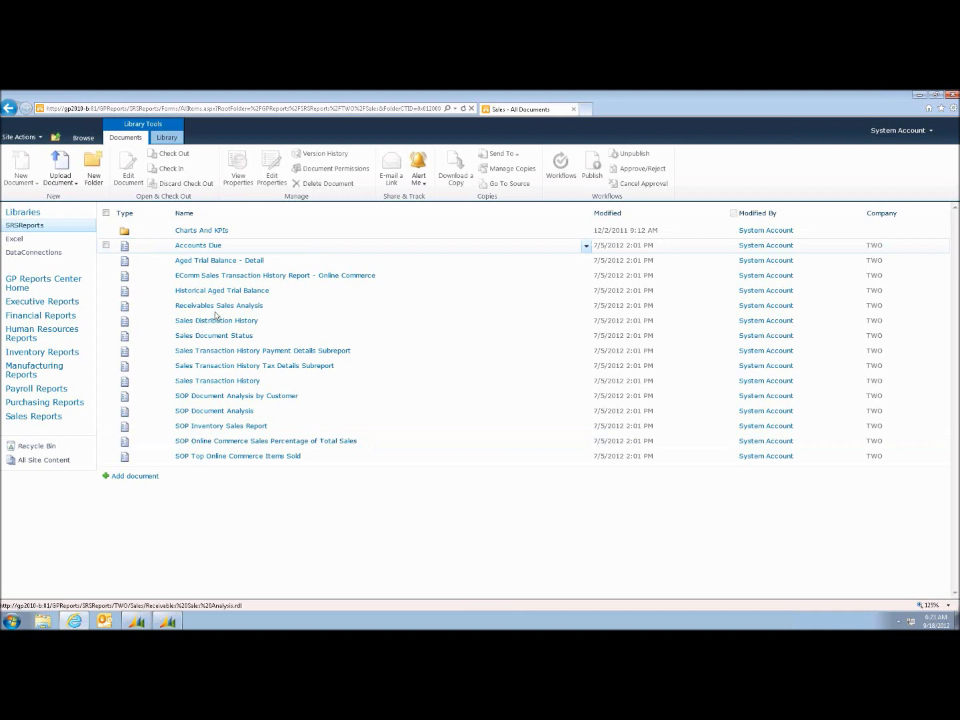
left_click(212, 262)
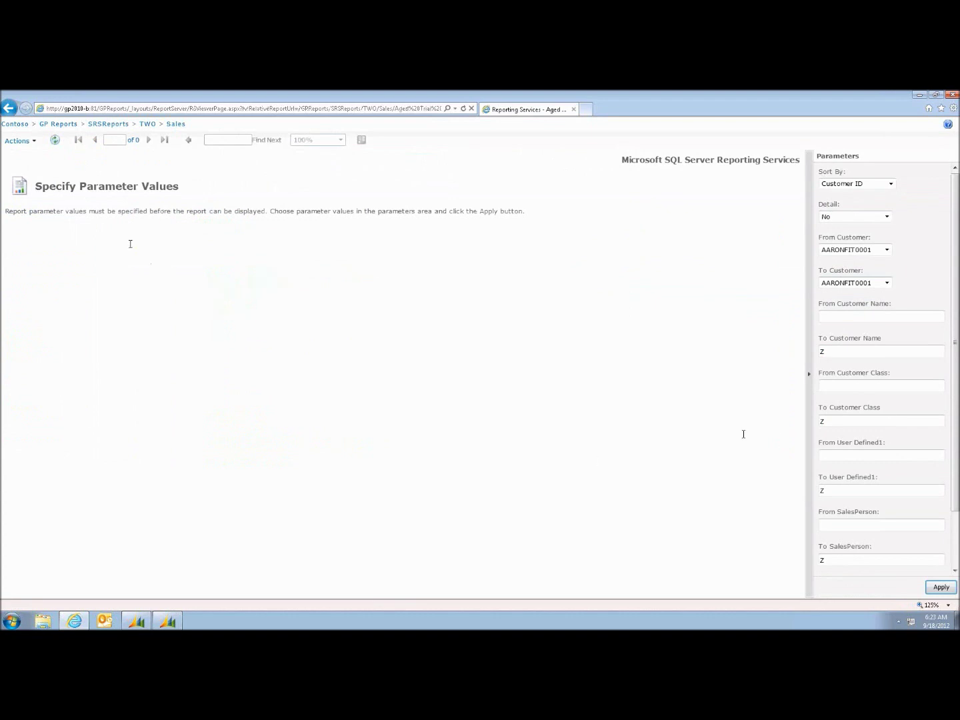
left_click(860, 283)
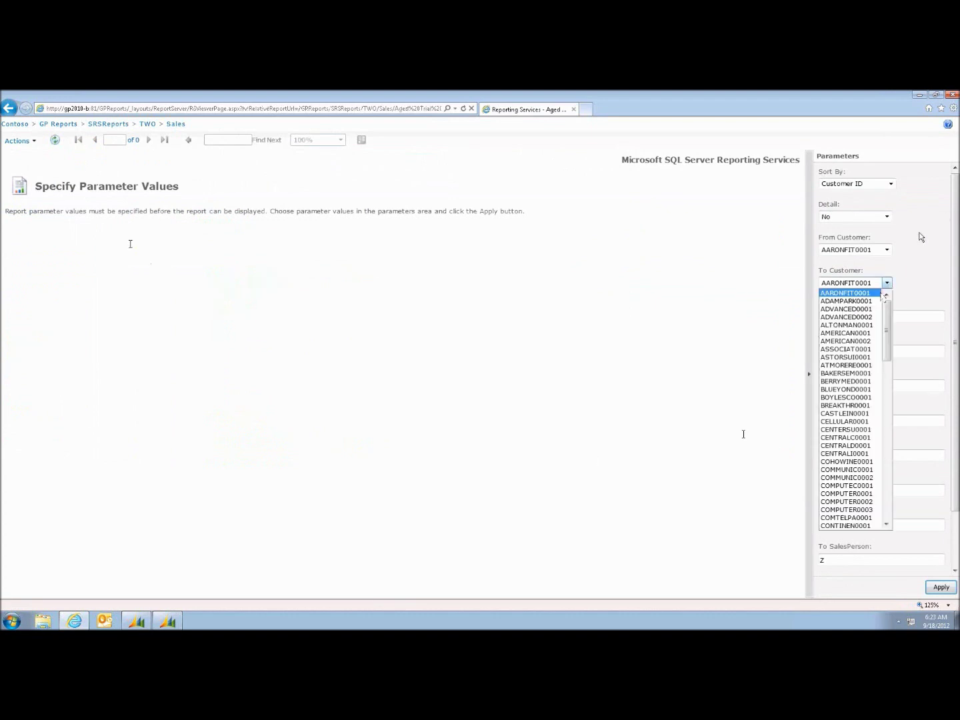
left_click(860, 318)
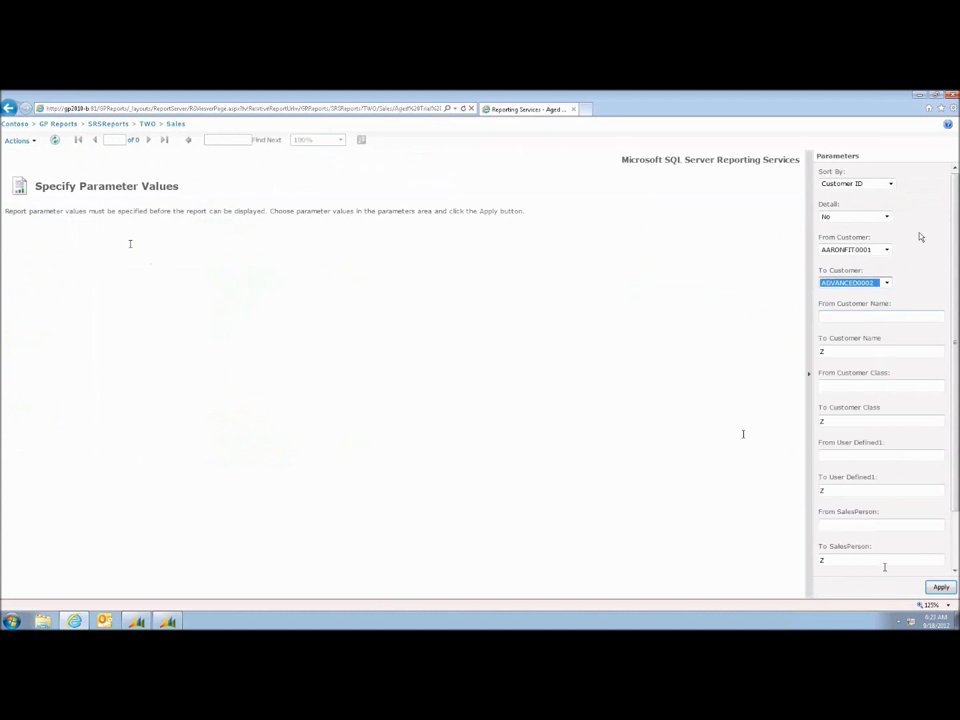
left_click(942, 587)
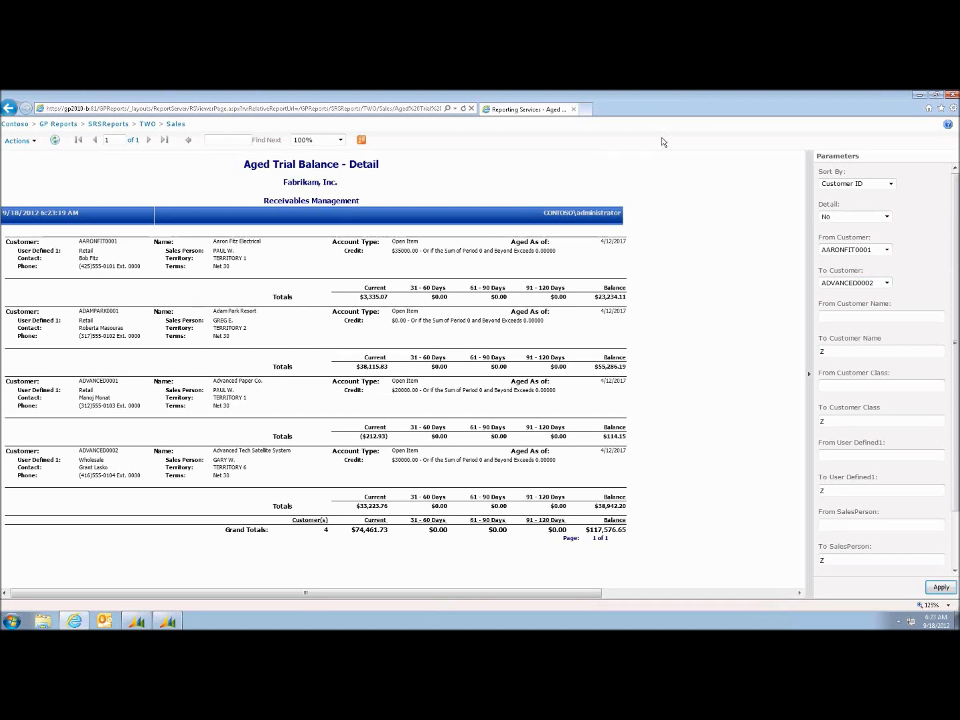
Switch to Business Analyzer, view the Top 12 Customers by YTD Sales report in the browser, and inspect its export formats.
left_click(919, 95)
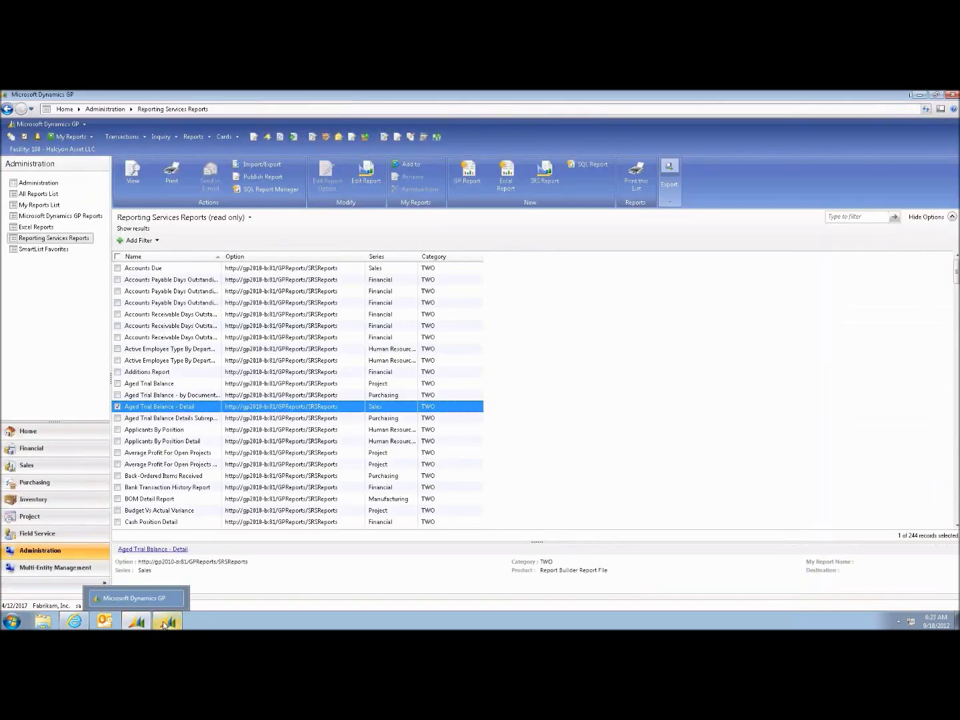
left_click(165, 626)
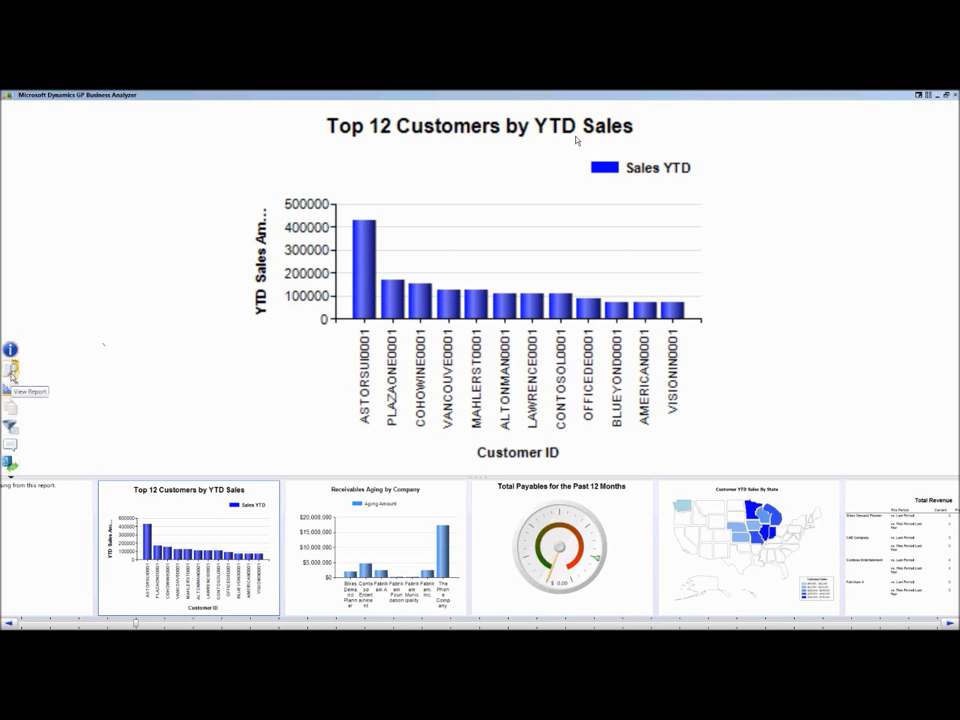
left_click(10, 375)
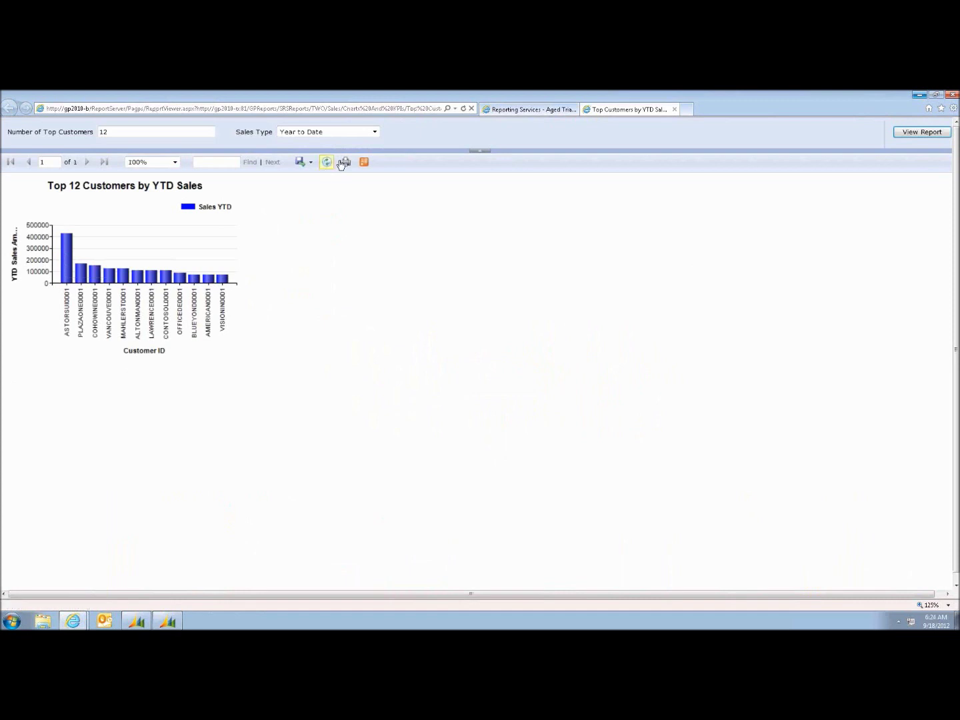
left_click(309, 164)
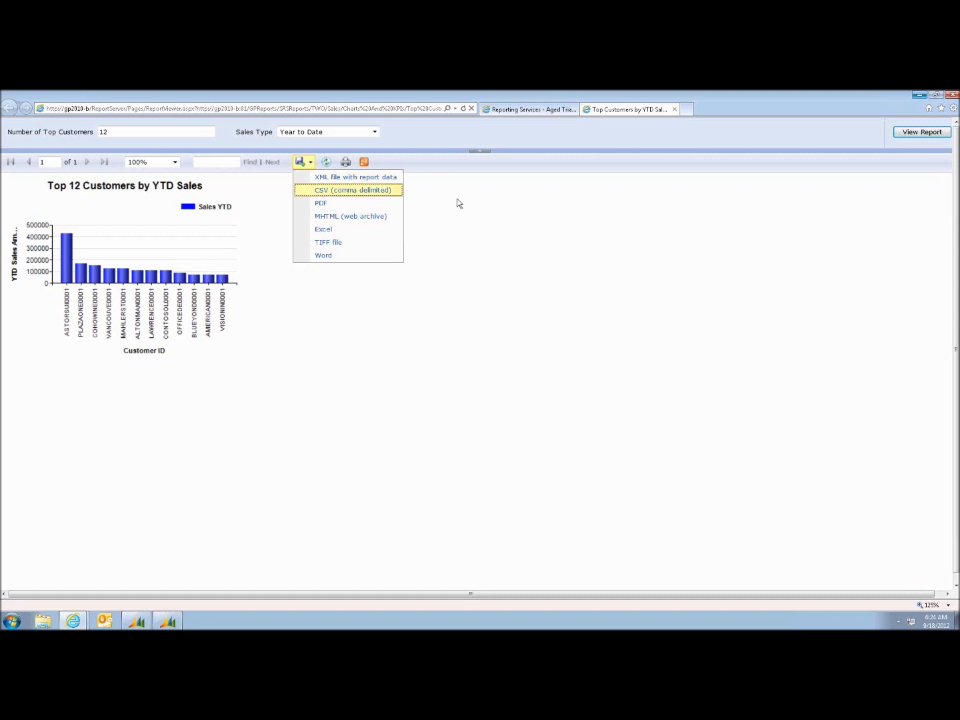
left_click(953, 94)
left_click(544, 358)
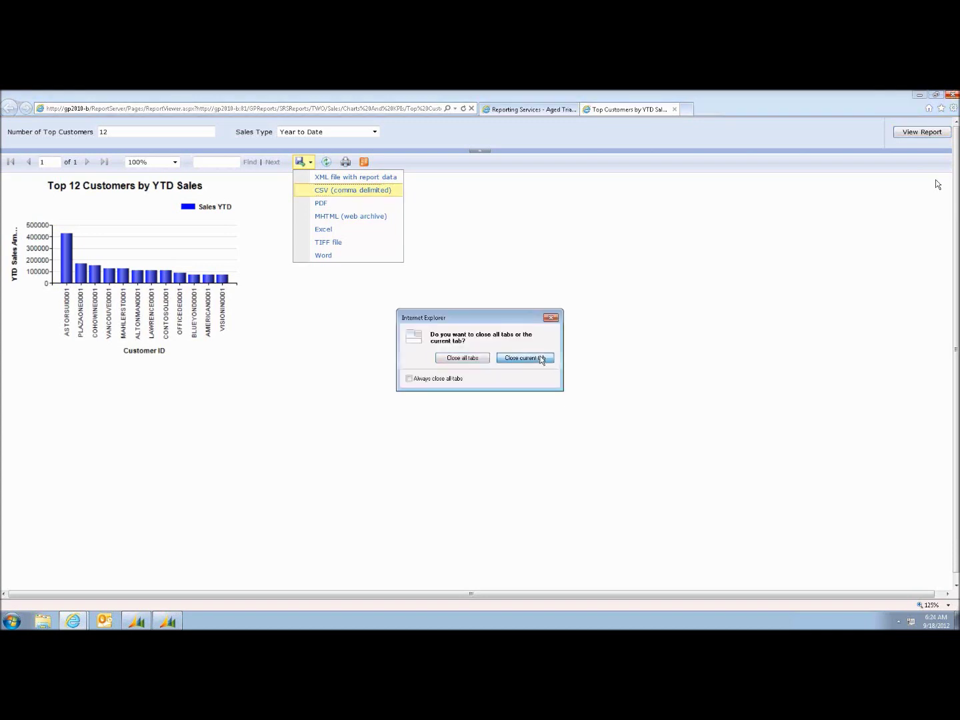
left_click(952, 94)
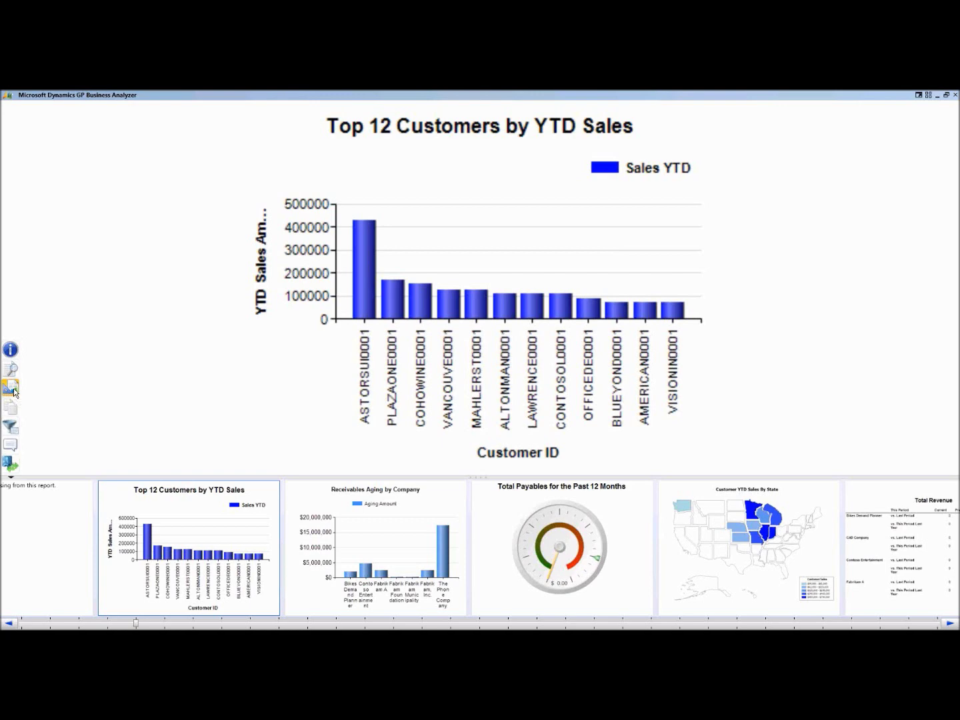
Open the Top Customers by YTD Sales report in Report Builder and examine its data sources, datasets, and parameters.
left_click(14, 391)
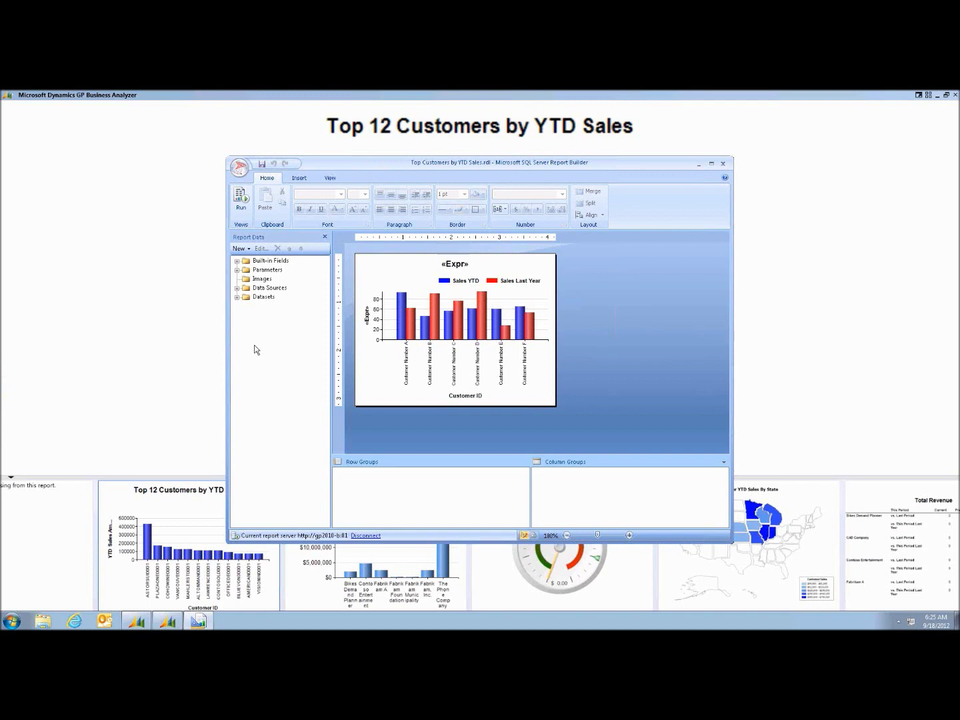
left_click(238, 289)
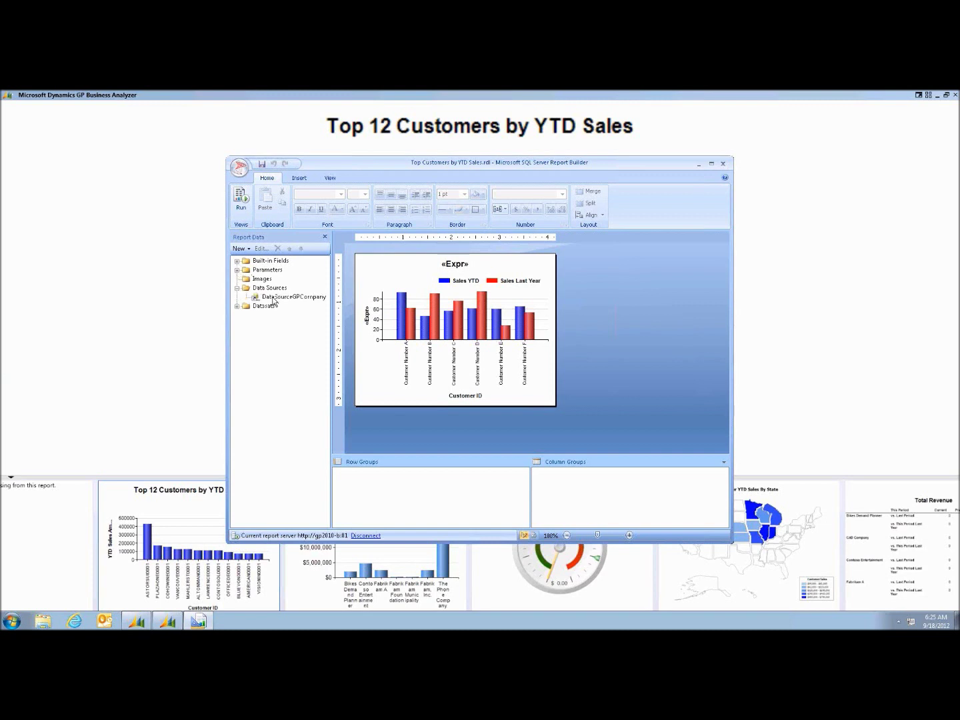
left_click(236, 307)
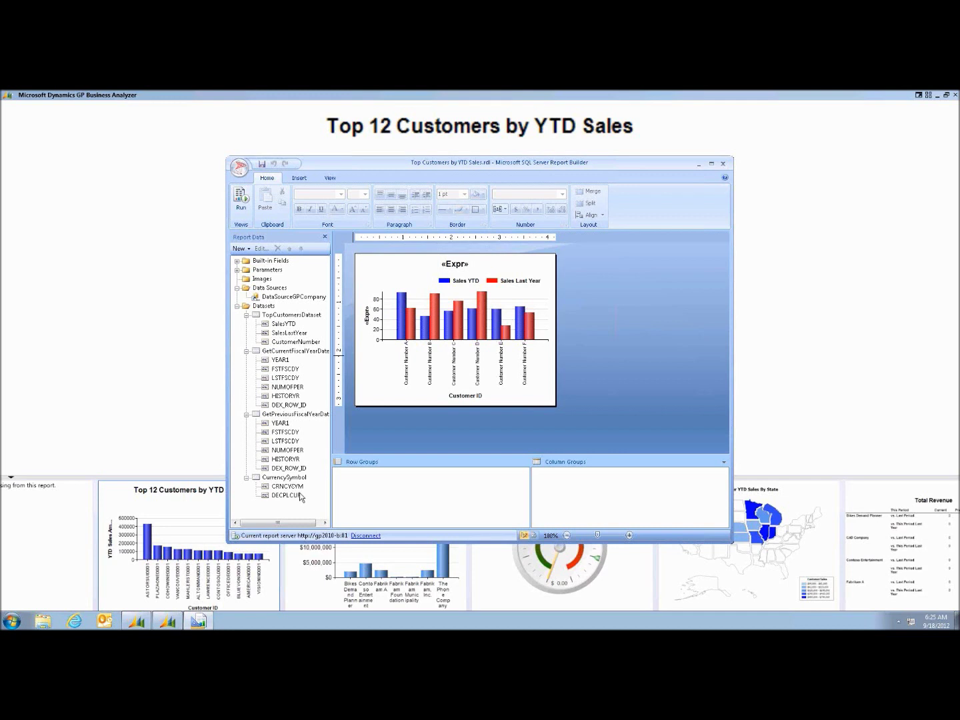
left_click(237, 270)
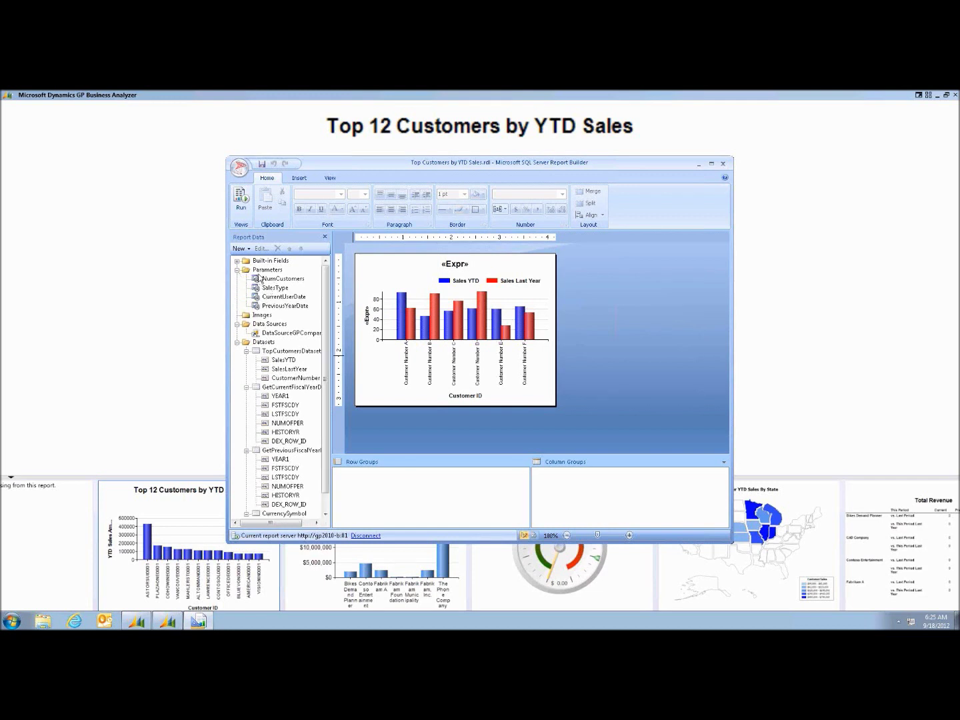
left_click(260, 270)
right_click(260, 270)
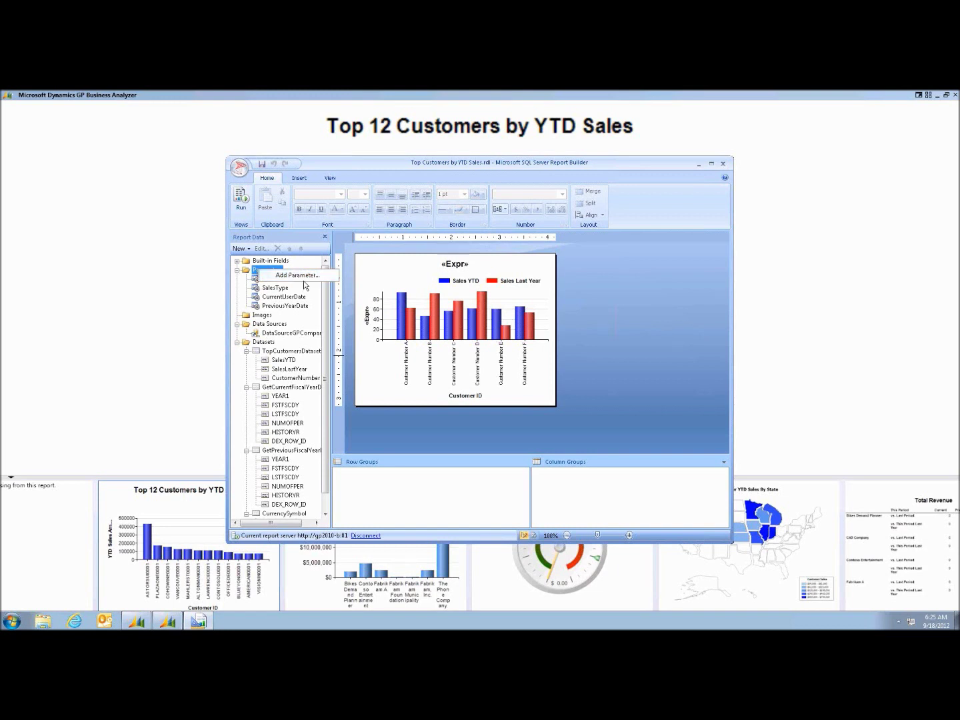
left_click(241, 285)
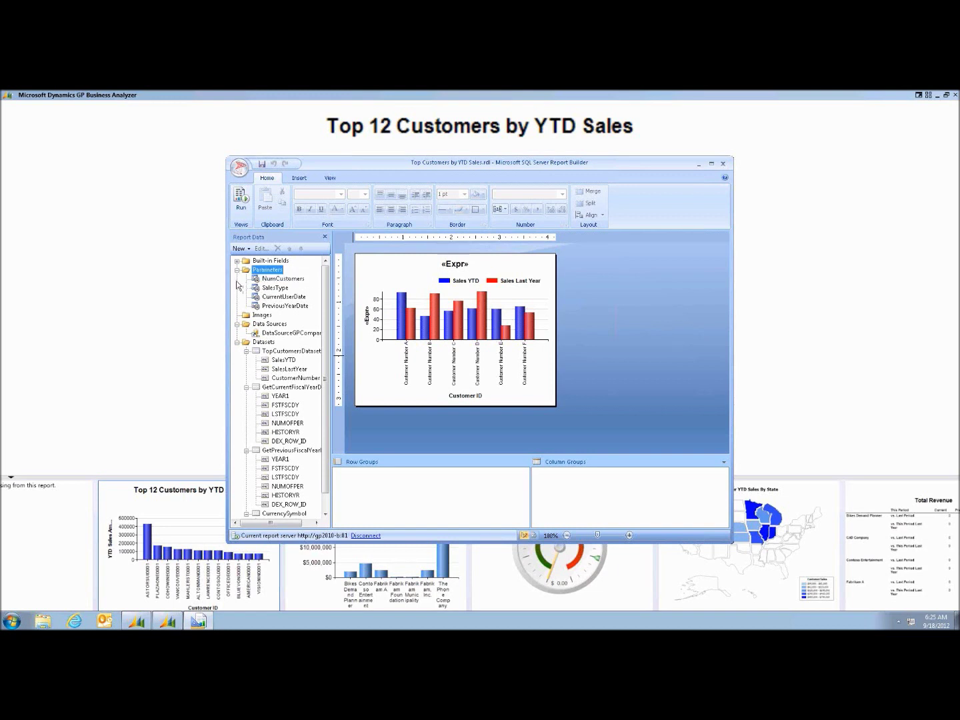
Set the default value of the NumCustomers parameter to 10.
left_click(275, 281)
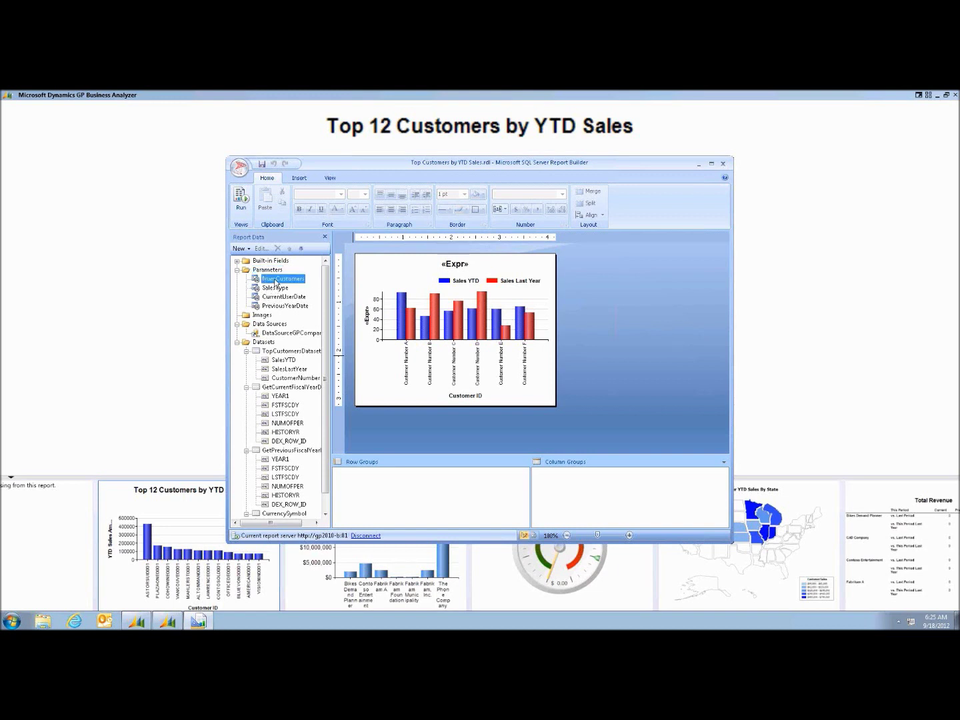
double_click(274, 283)
left_click(354, 287)
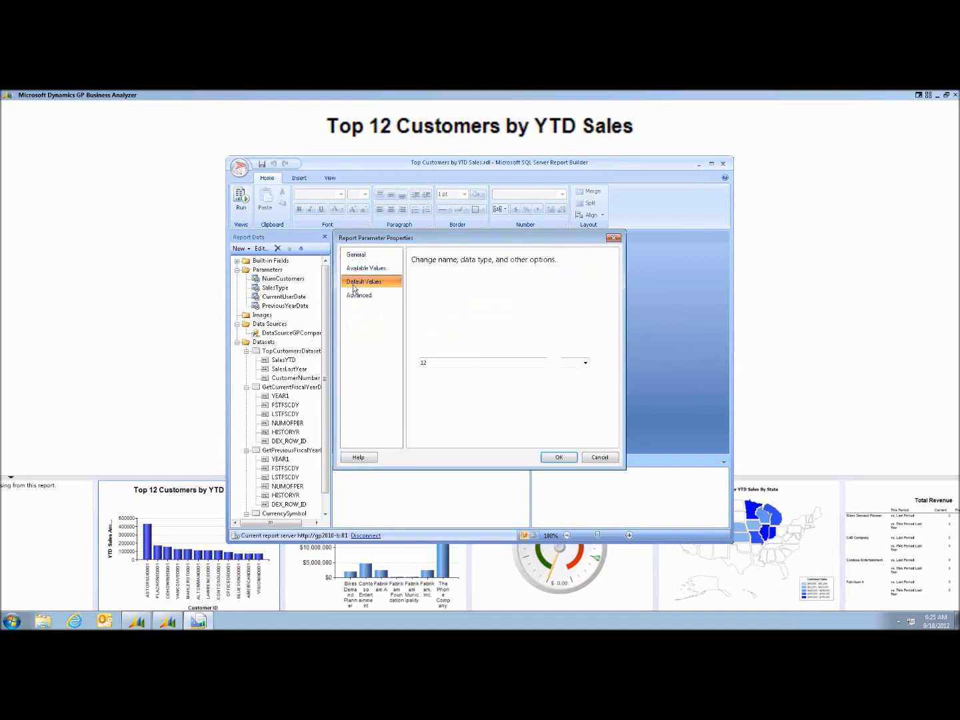
left_click(439, 369)
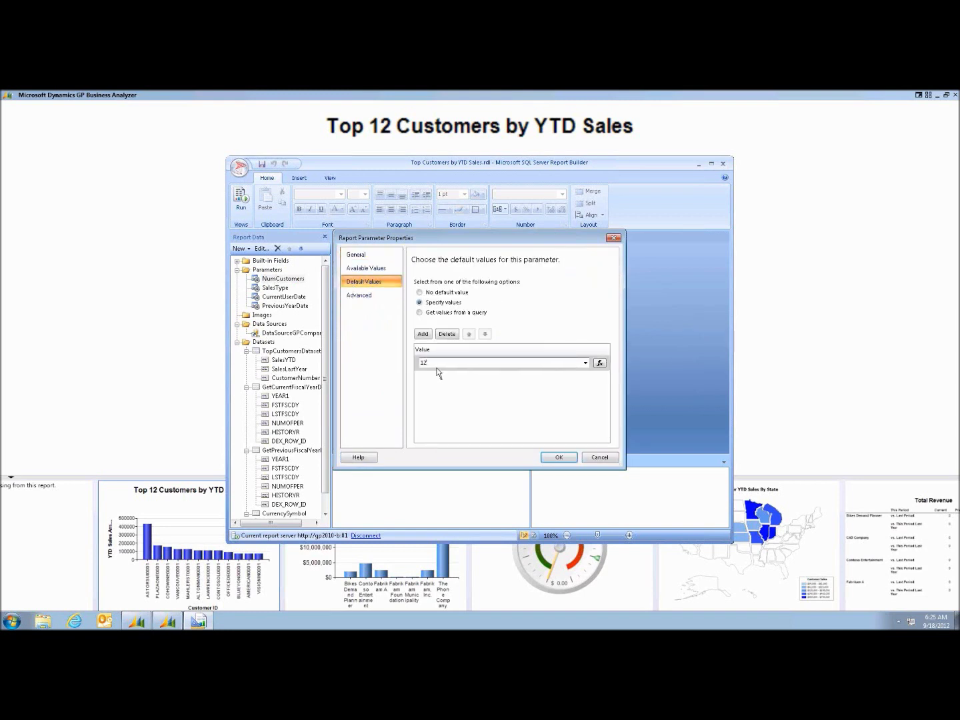
key("BackSpace")
type("0")
left_click(550, 458)
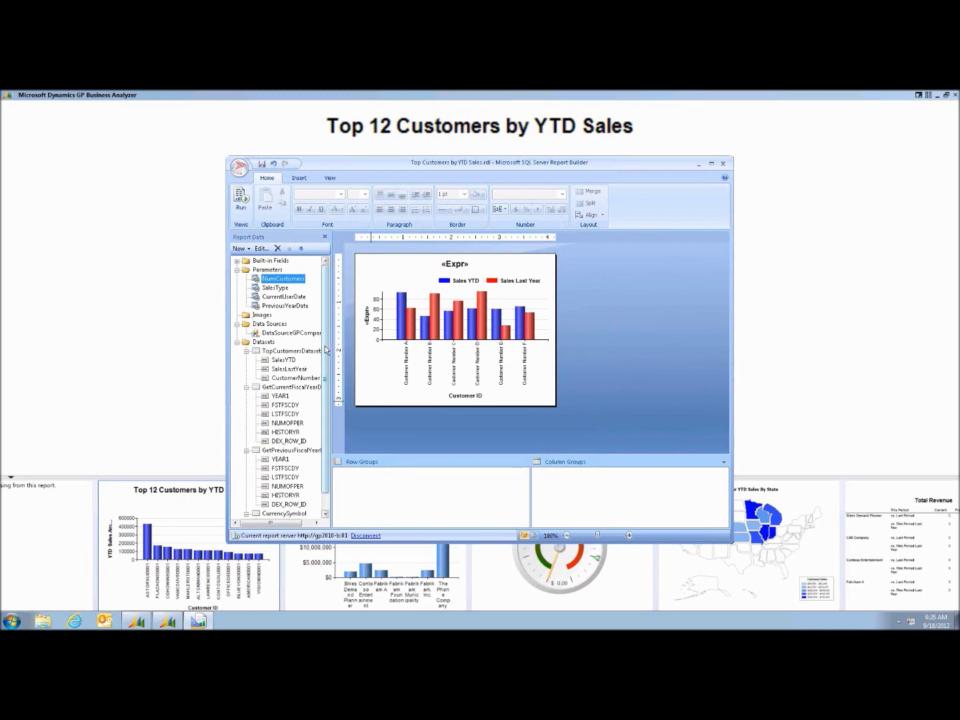
Save the modified Top Customers by YTD Sales report and close Report Builder.
scroll(325, 350, "down", 1)
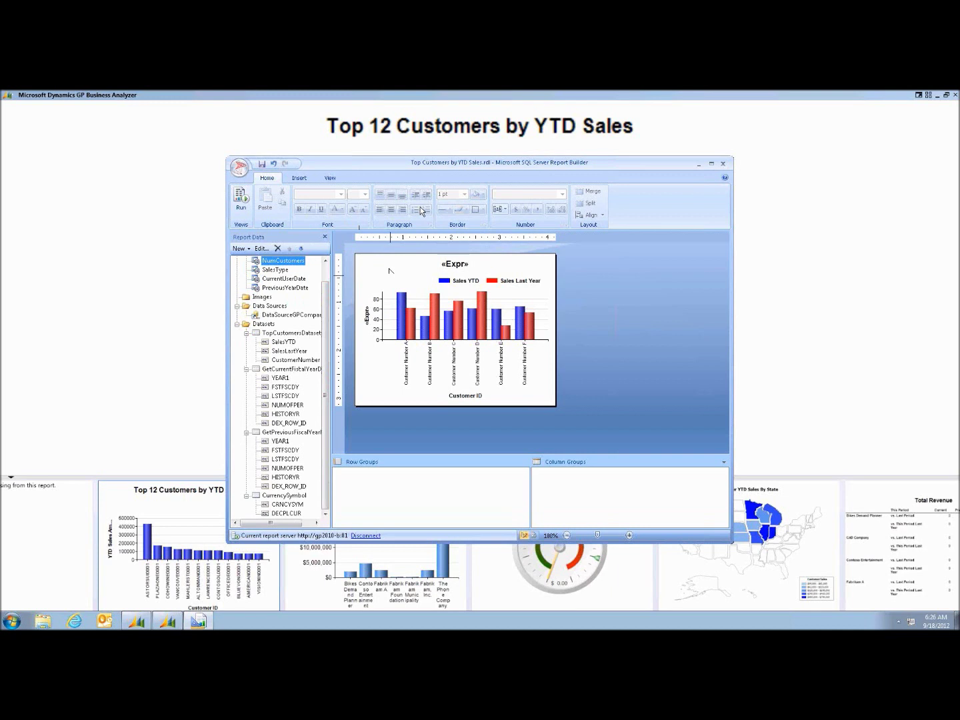
left_click(241, 168)
left_click(266, 246)
left_click(723, 164)
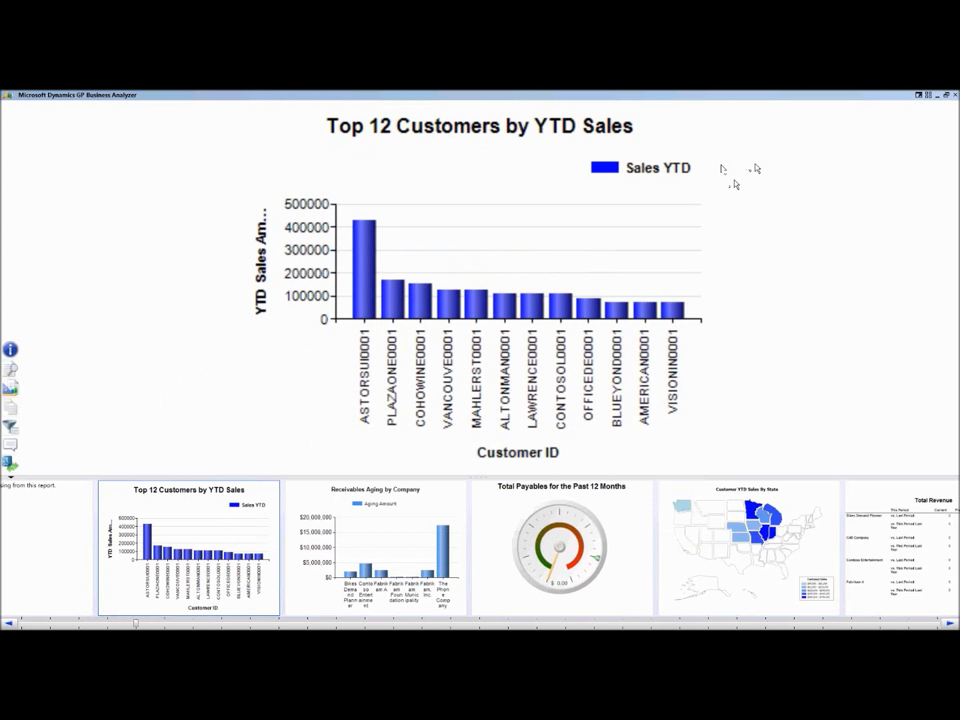
Refresh the Top Customers by YTD Sales chart in Business Analyzer and minimize the window.
right_click(140, 197)
left_click(209, 221)
left_click(936, 96)
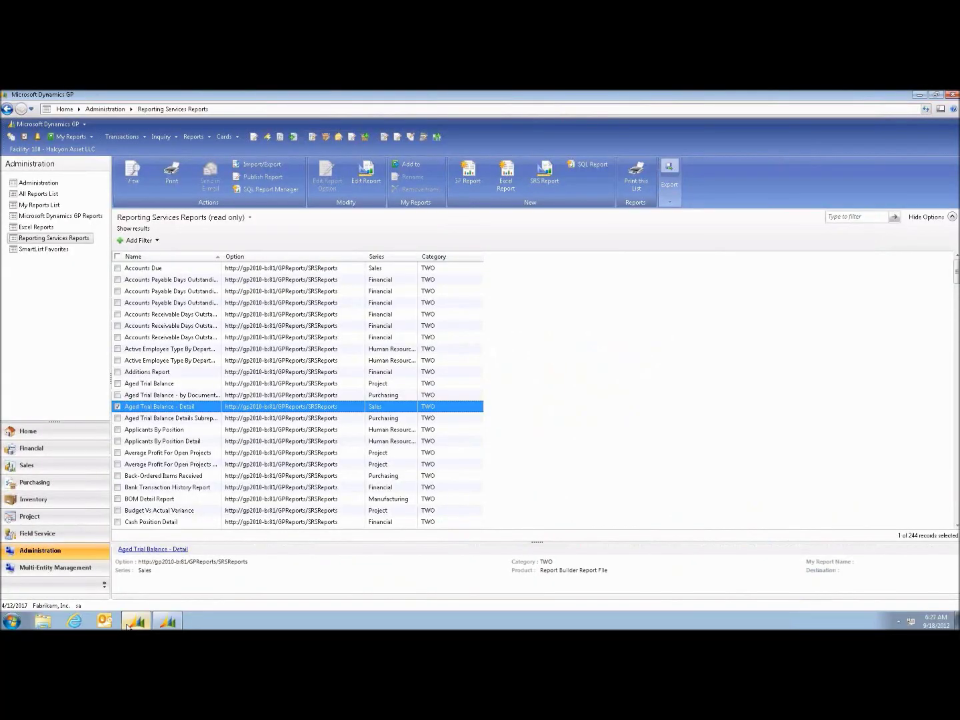
Switch back to Business Analyzer to review the refreshed customer sales chart, and return to the Dynamics GP report list.
left_click(130, 626)
left_click(166, 620)
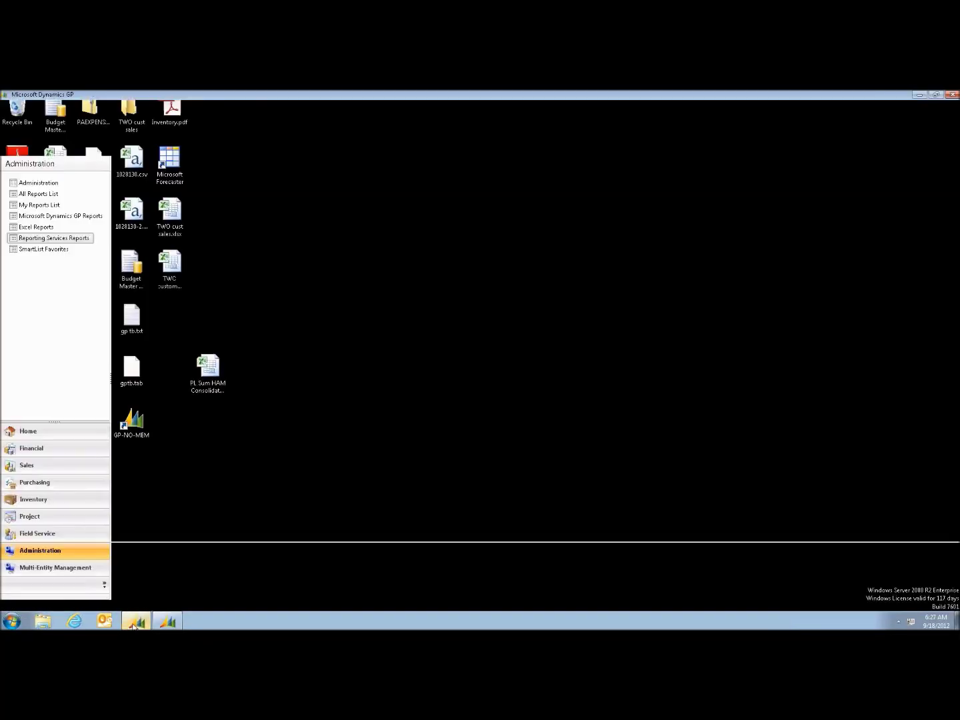
left_click(163, 620)
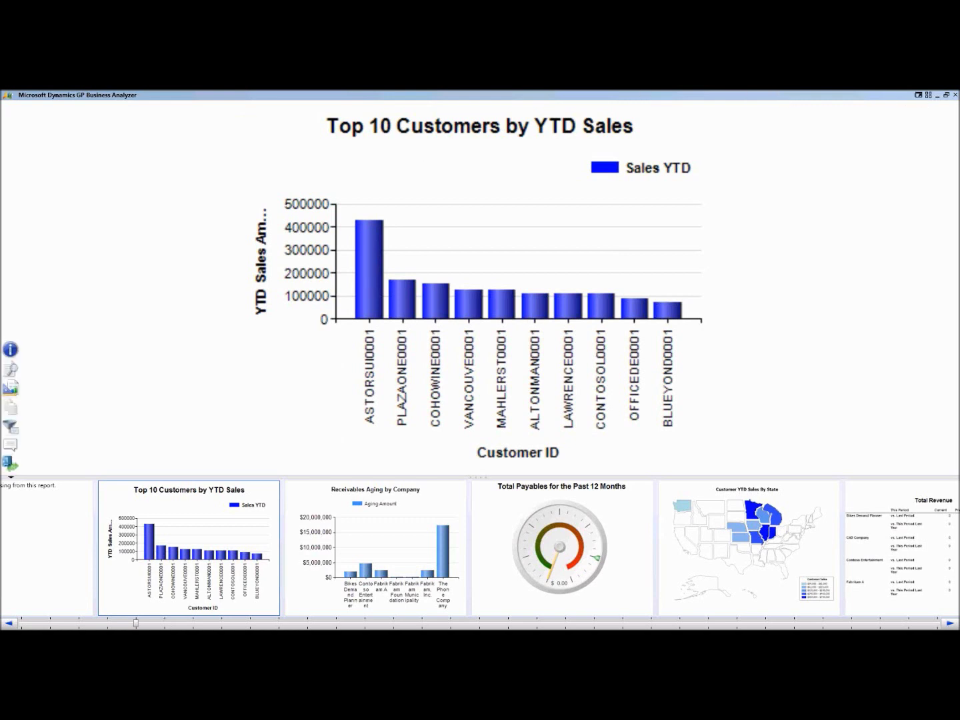
left_click(938, 95)
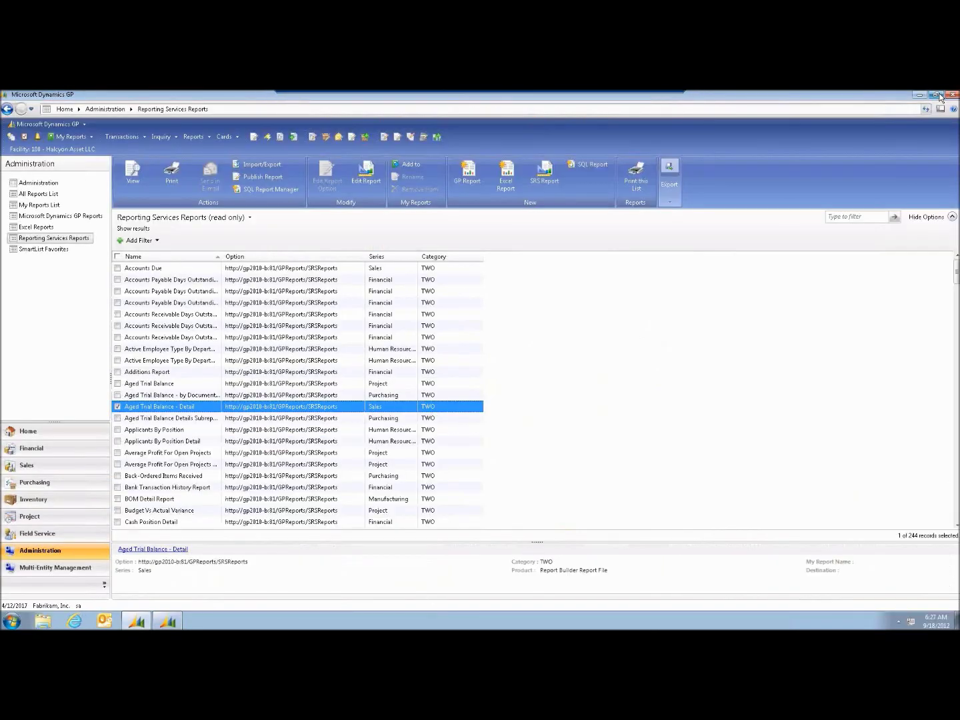